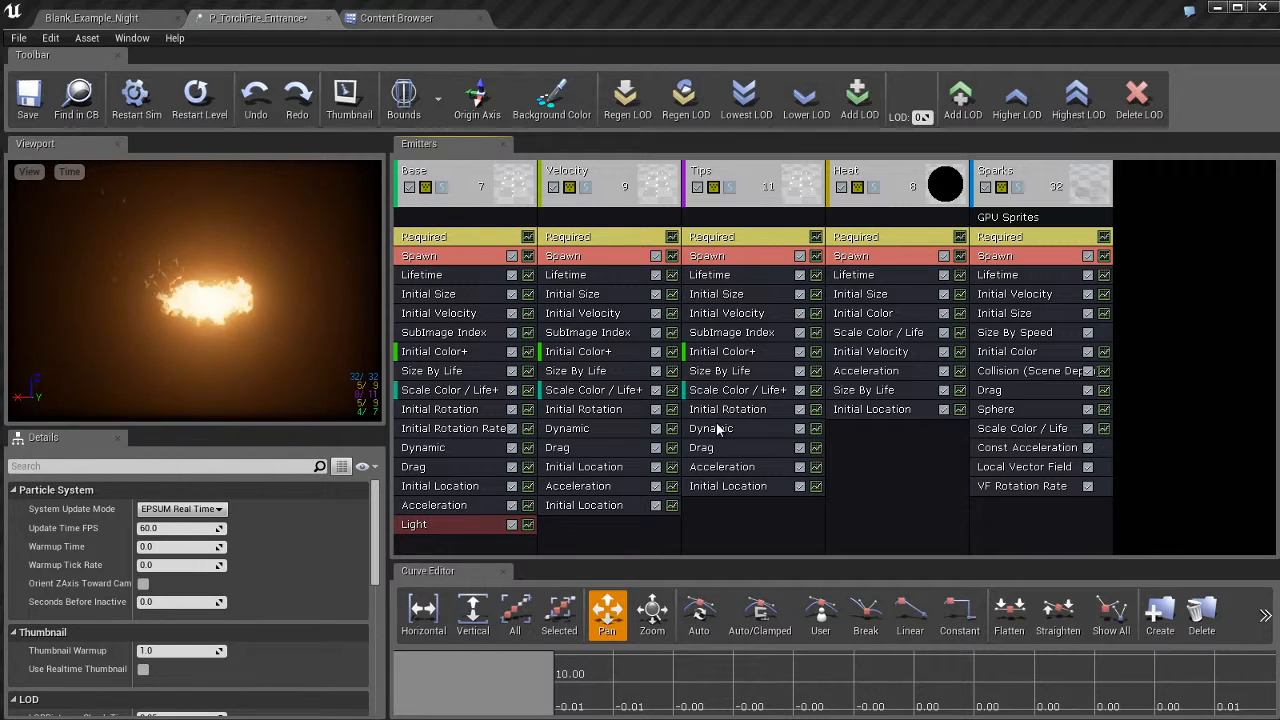
# Check the P_TorchFire_Entrance asset in the MyEffects folder, and review the properties of its emitters from Base to Sparks.
pyautogui.click(405, 18)
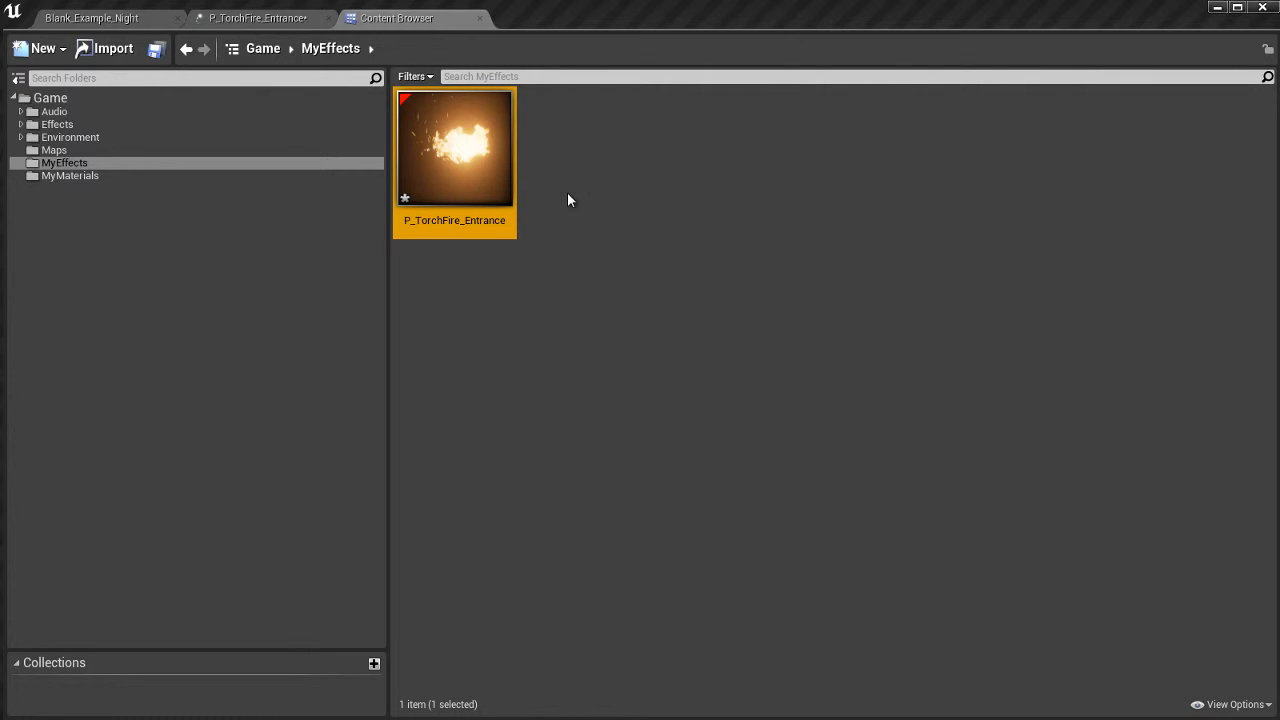
pyautogui.click(257, 18)
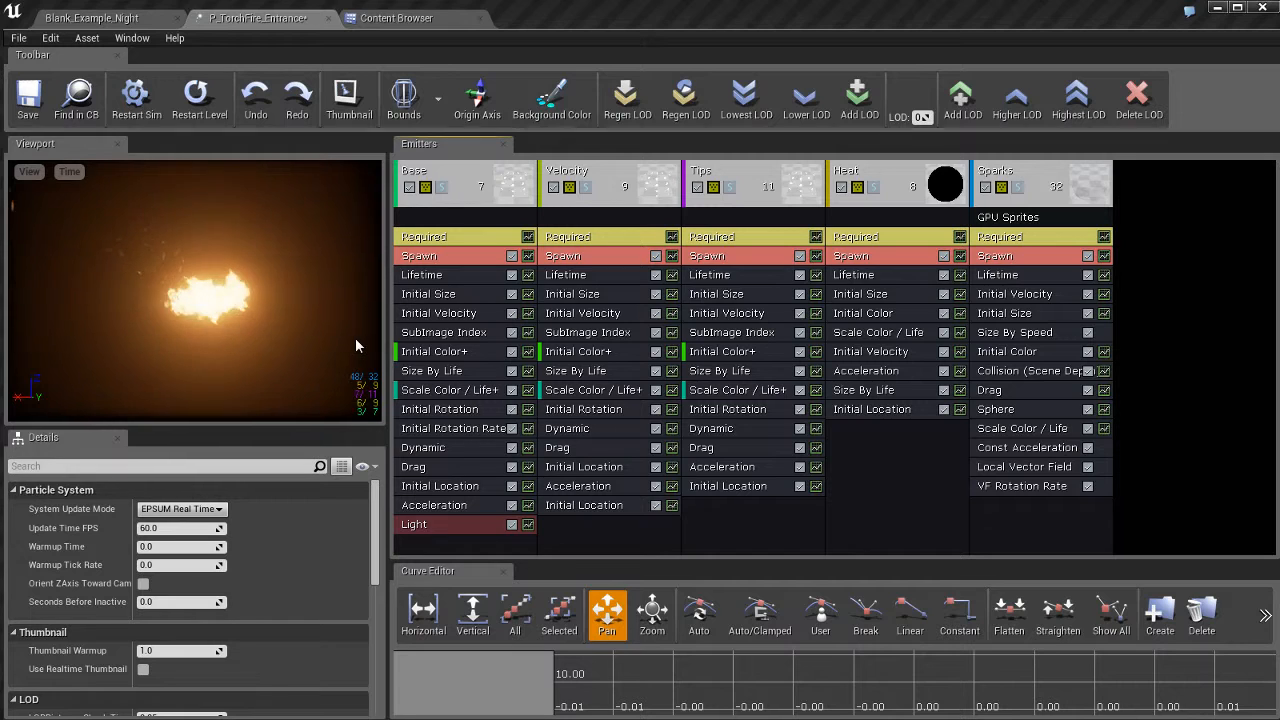
pyautogui.click(474, 212)
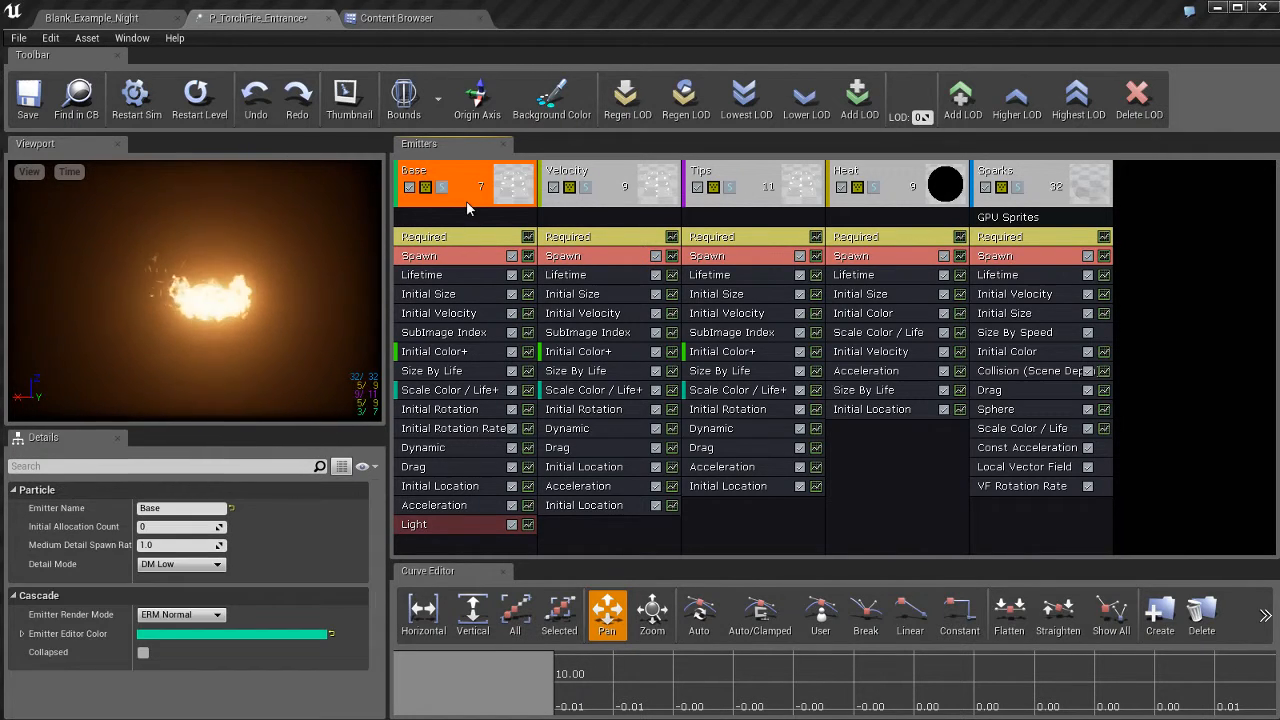
pyautogui.click(612, 207)
pyautogui.click(718, 208)
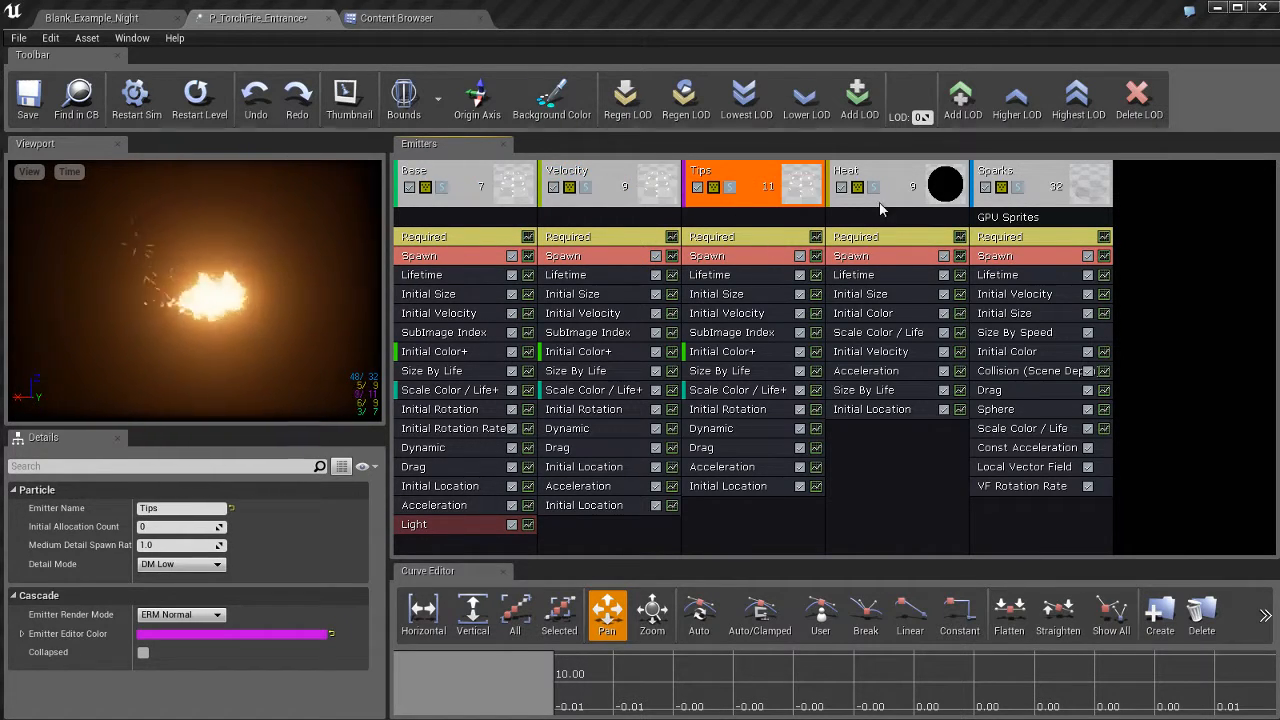
pyautogui.click(953, 216)
pyautogui.click(1048, 198)
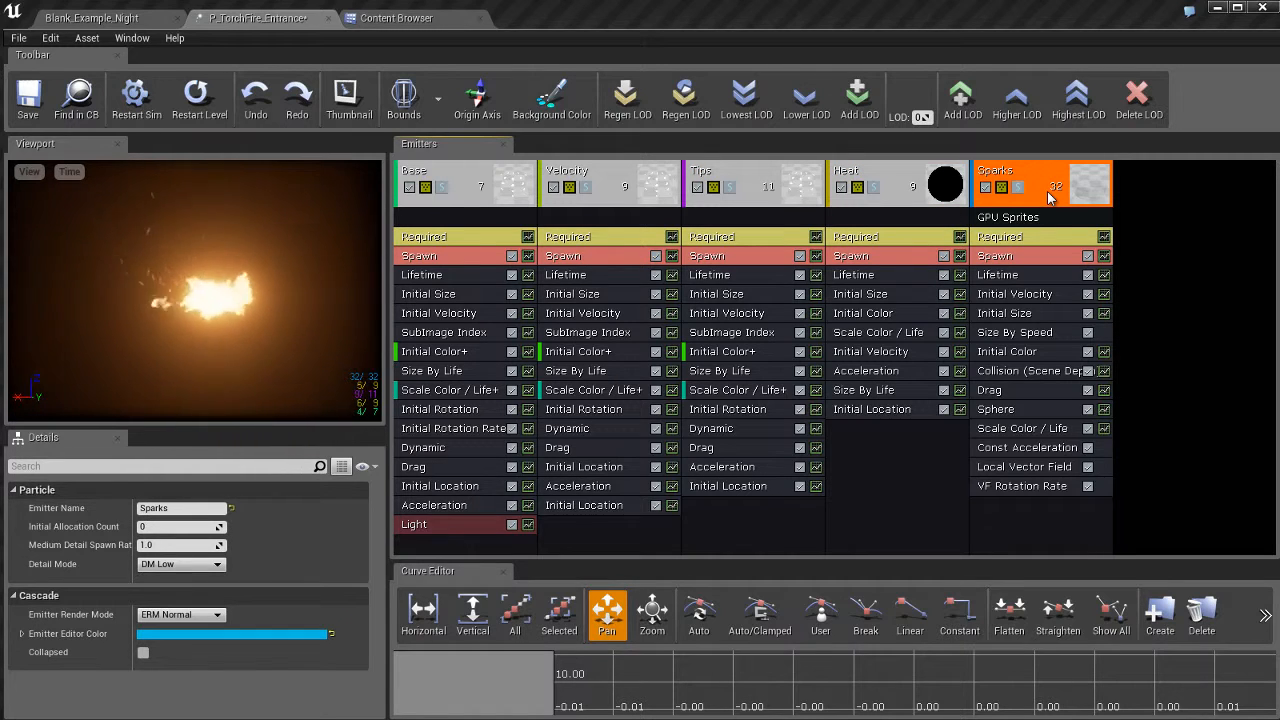
# Compare the Base, Velocity, Tips, Heat and Sparks emitter columns by selecting them in turn.
pyautogui.click(470, 177)
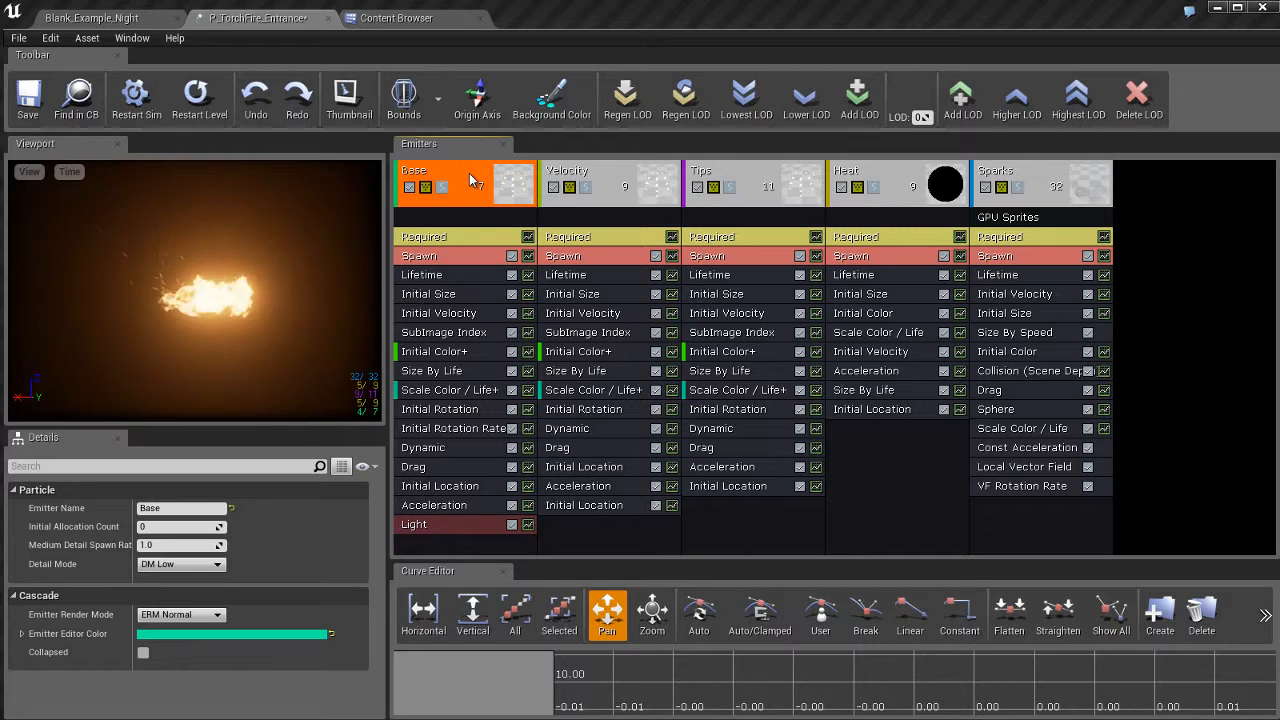
pyautogui.click(640, 185)
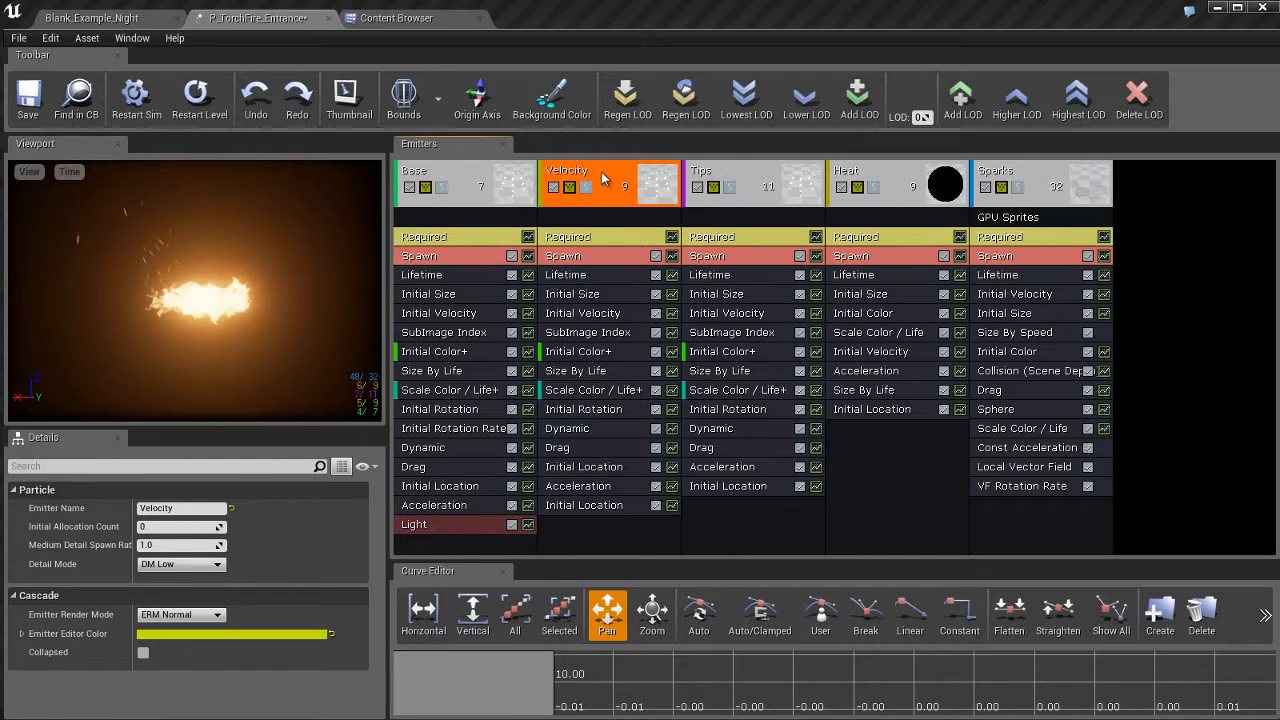
pyautogui.click(770, 180)
pyautogui.click(886, 182)
pyautogui.click(1040, 180)
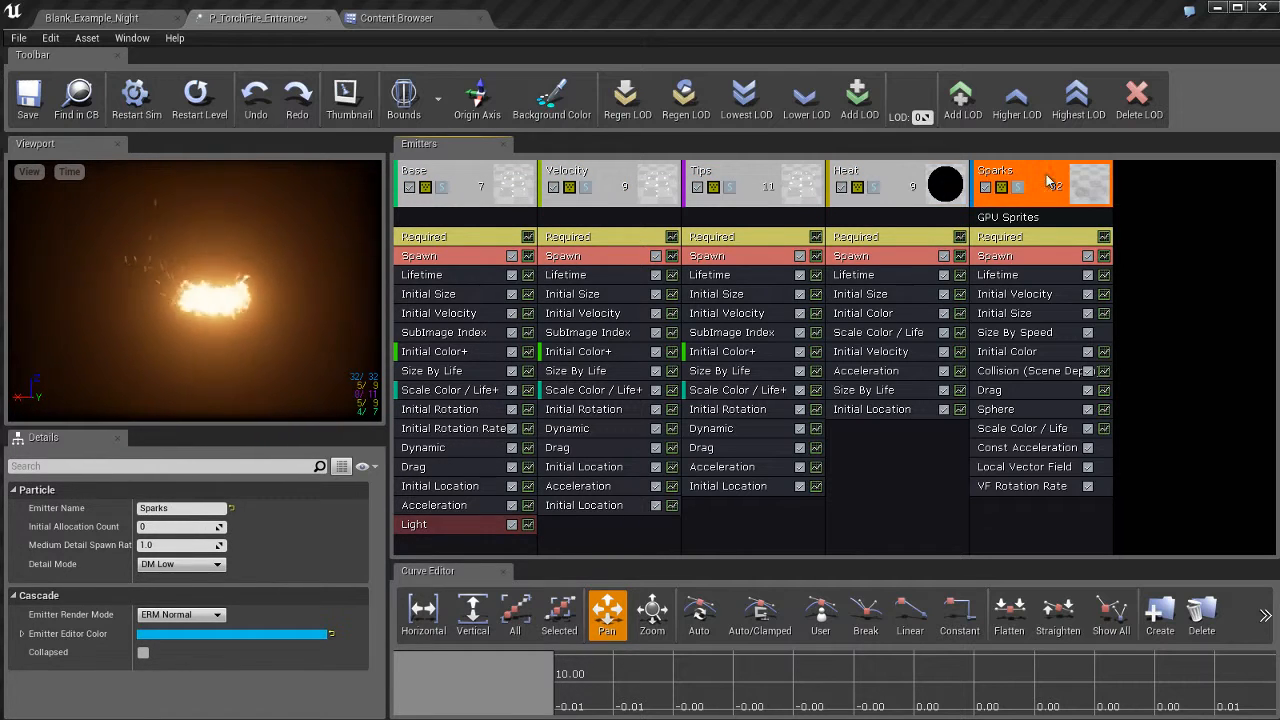
pyautogui.click(480, 215)
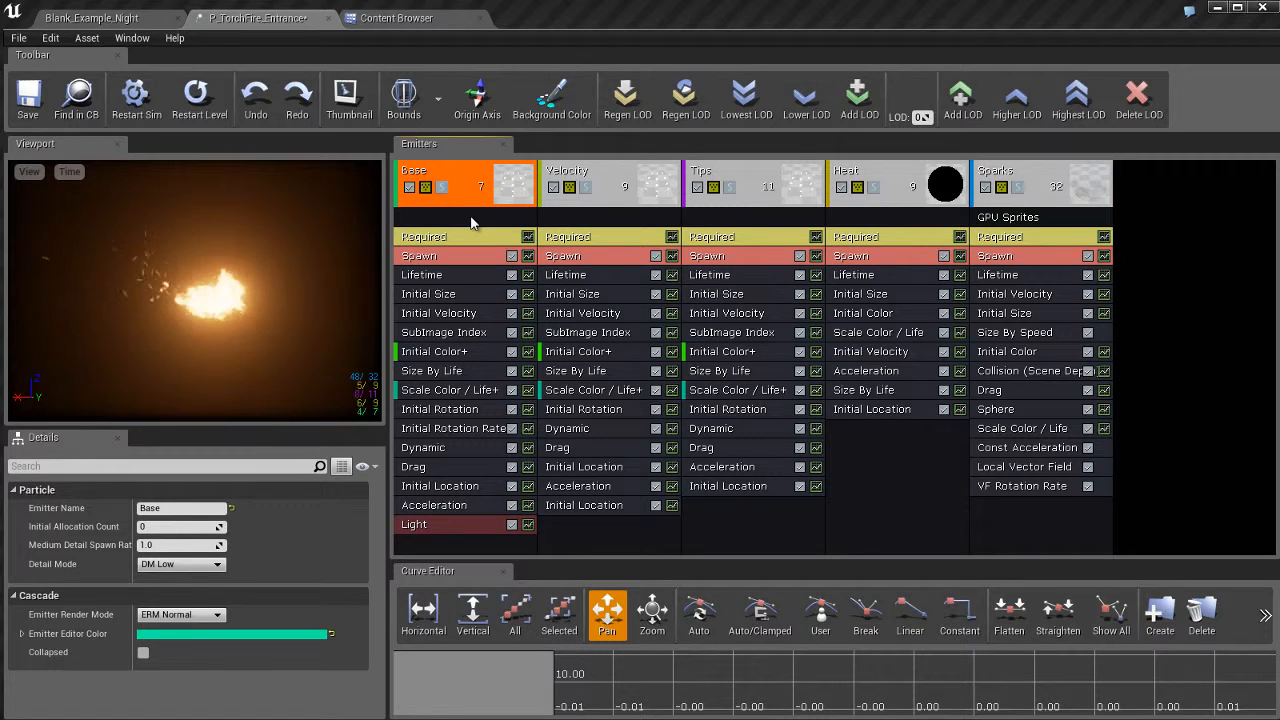
pyautogui.click(883, 510)
pyautogui.click(748, 515)
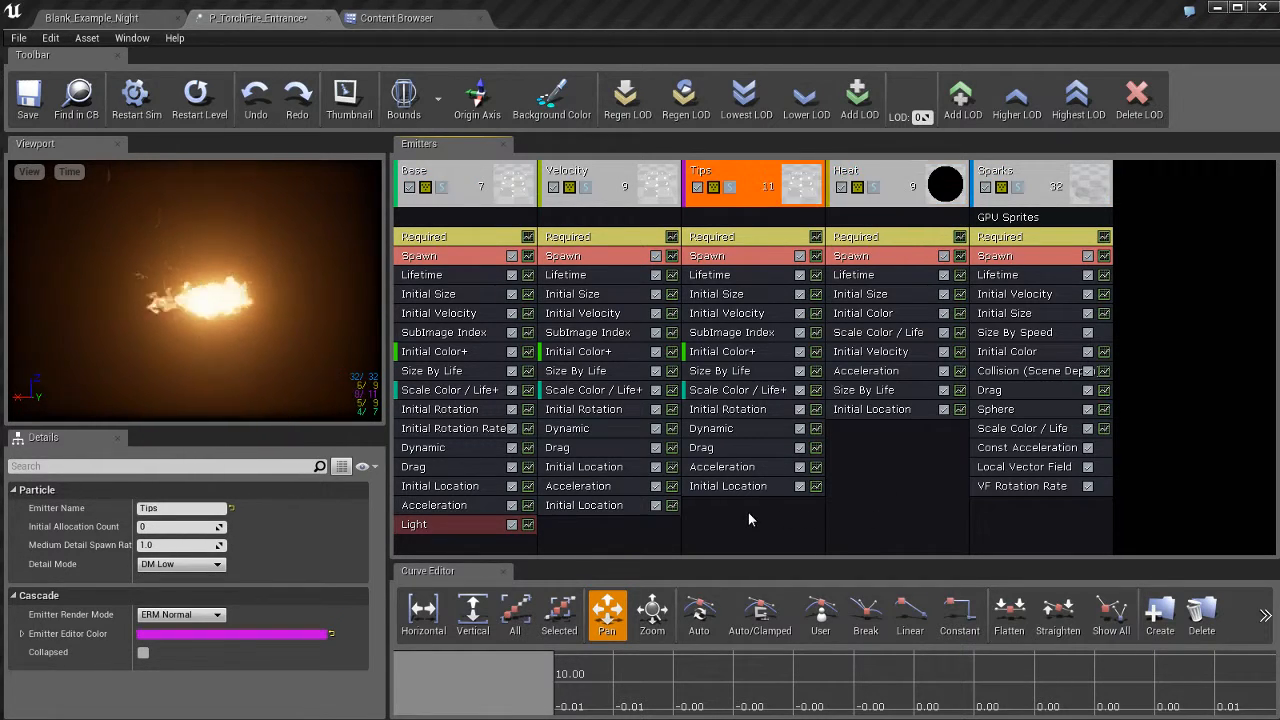
pyautogui.click(906, 515)
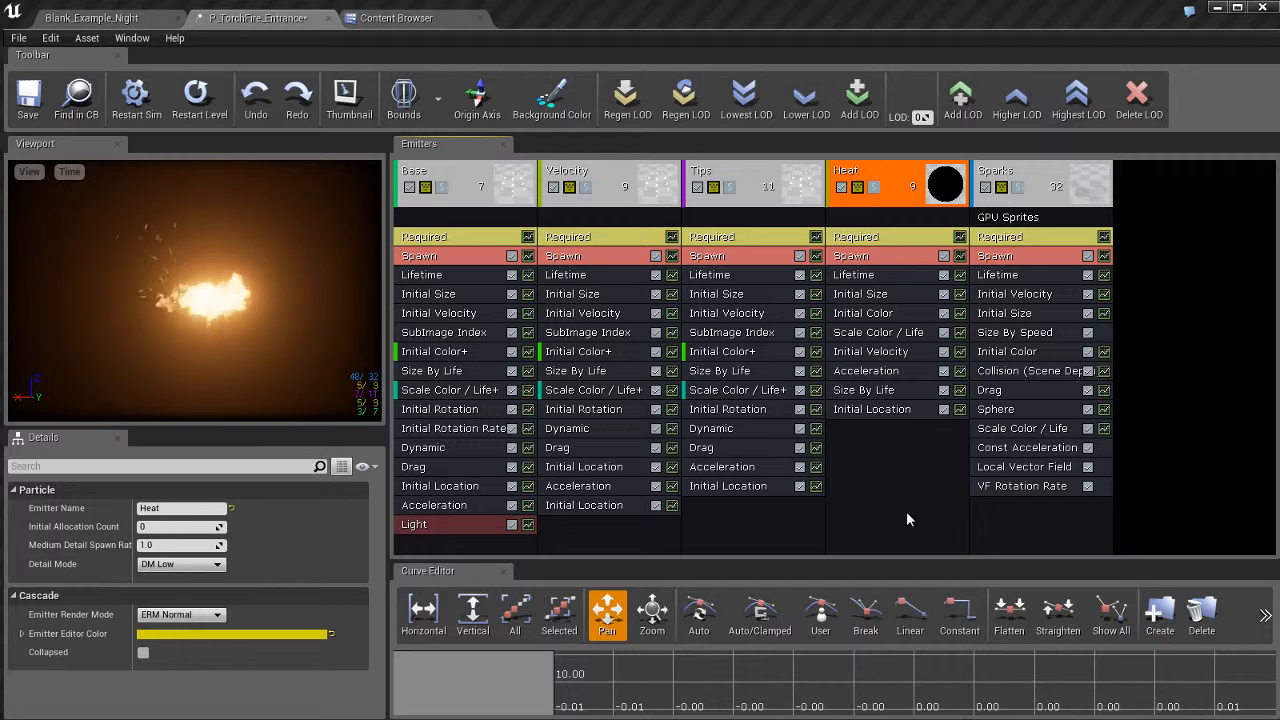
# Show the particle system's own properties, and inspect the P_TorchFire_Entrance asset's details in the MyEffects folder.
pyautogui.click(1190, 270)
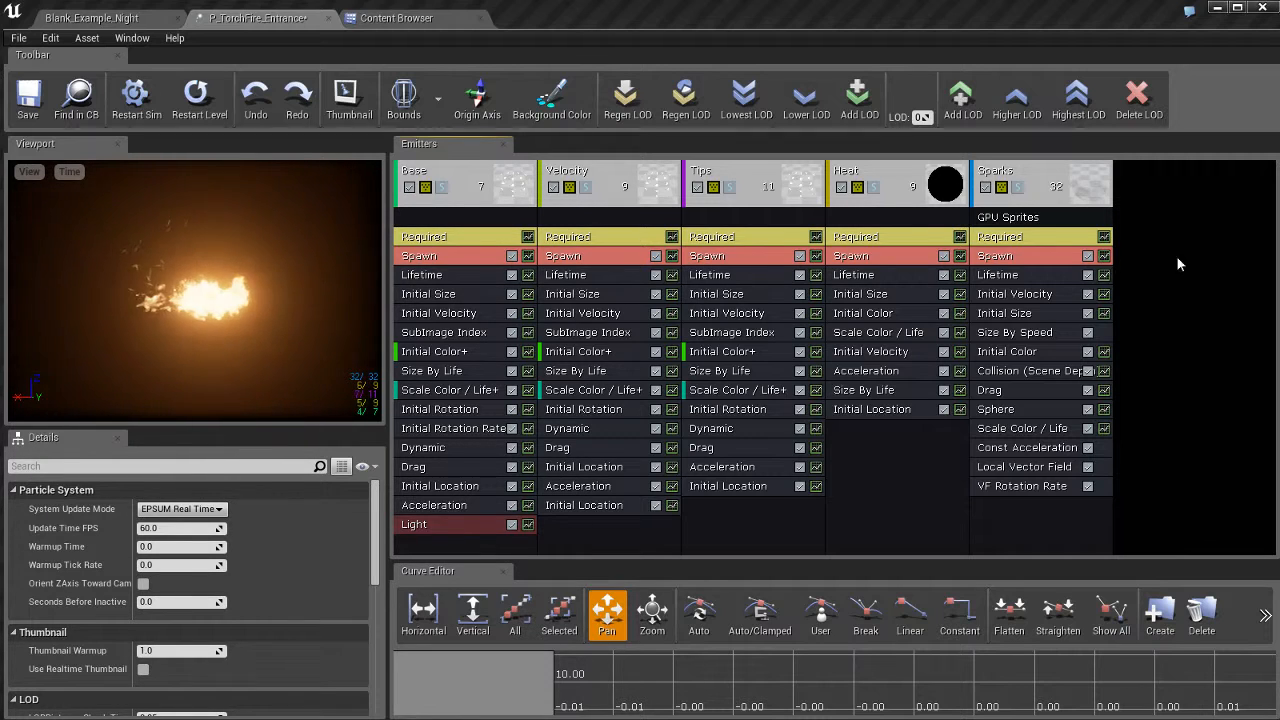
pyautogui.click(401, 22)
pyautogui.click(451, 143)
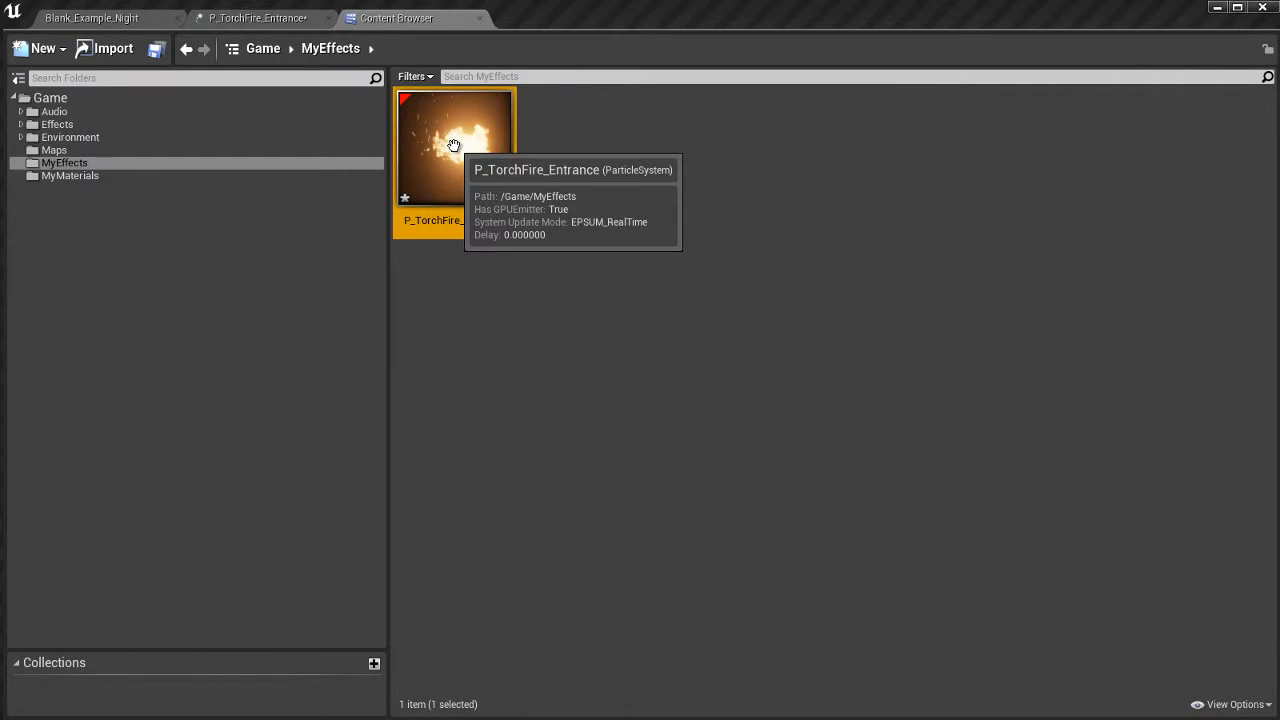
pyautogui.click(259, 19)
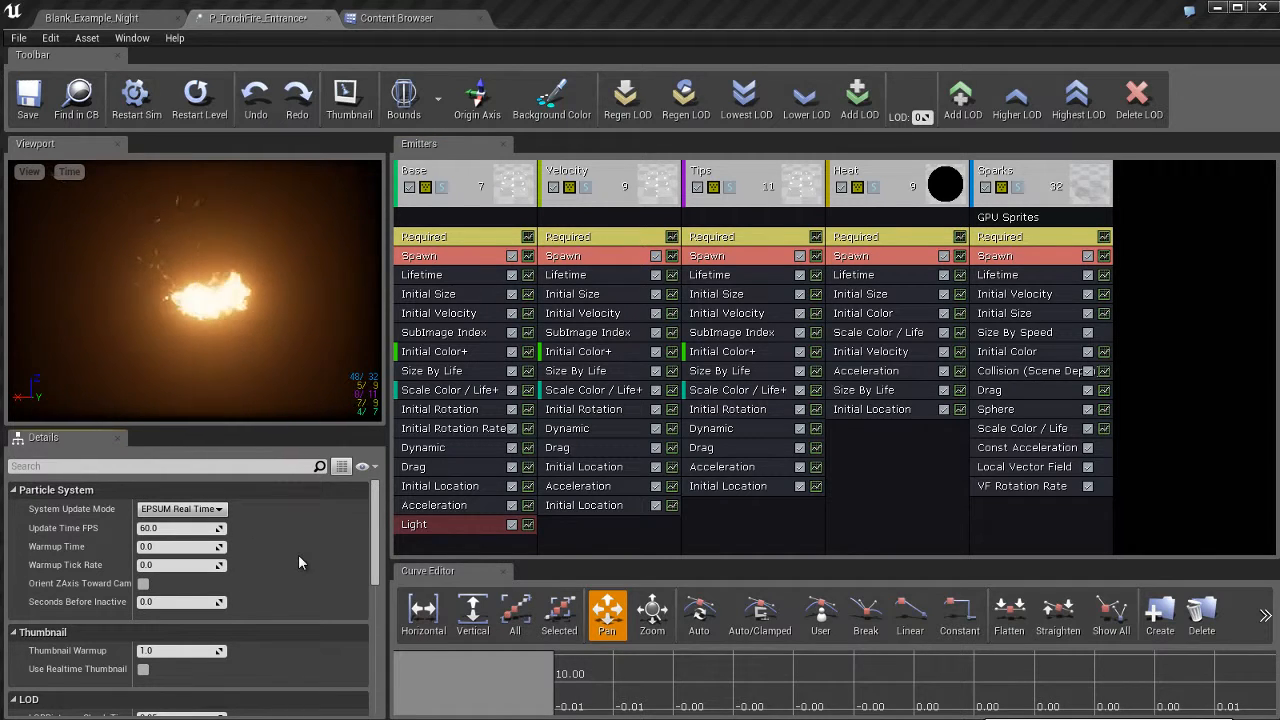
# Examine the Base emitter's modules one after another, from Required and Spawn down to Acceleration and Light.
pyautogui.click(462, 201)
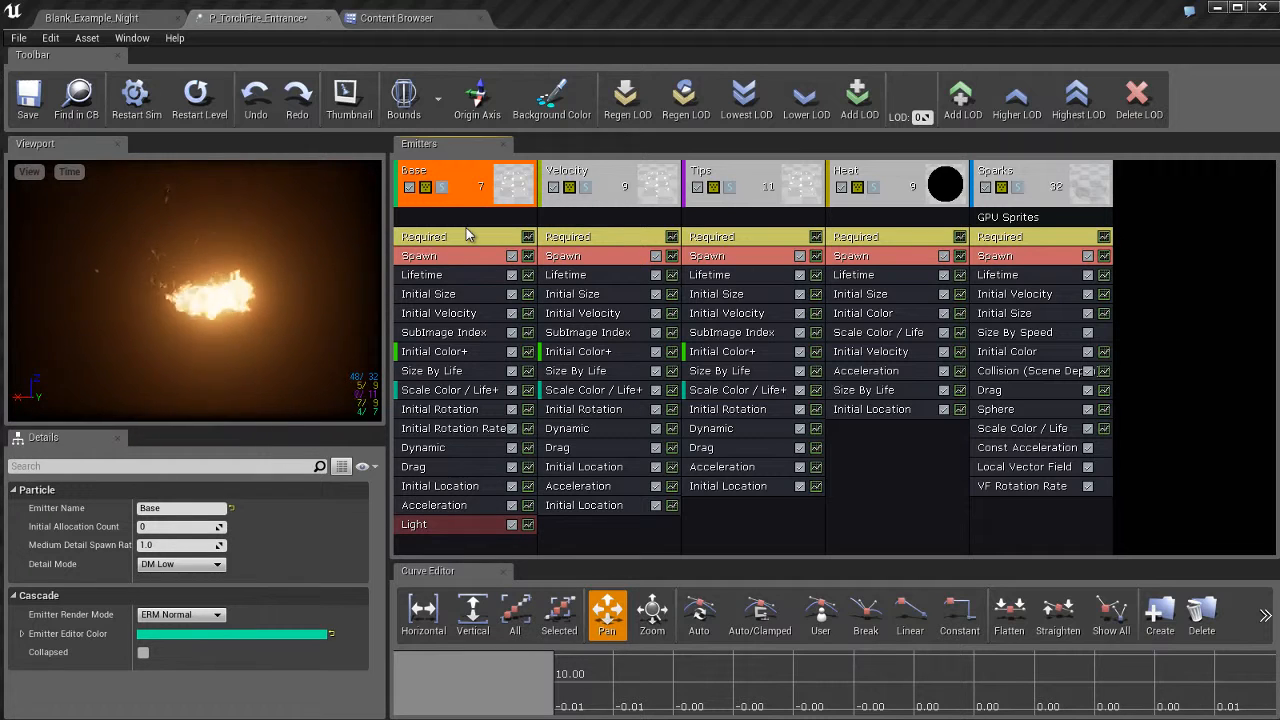
pyautogui.click(468, 239)
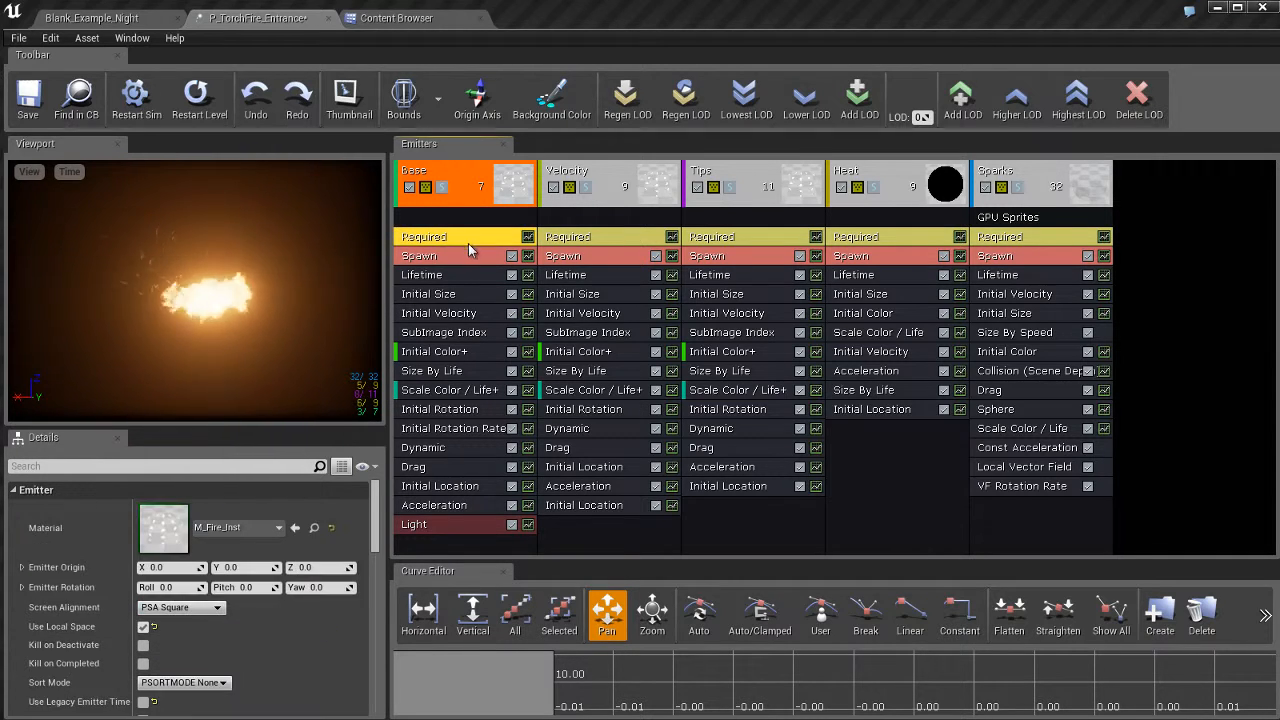
pyautogui.click(467, 256)
pyautogui.click(464, 275)
pyautogui.click(465, 294)
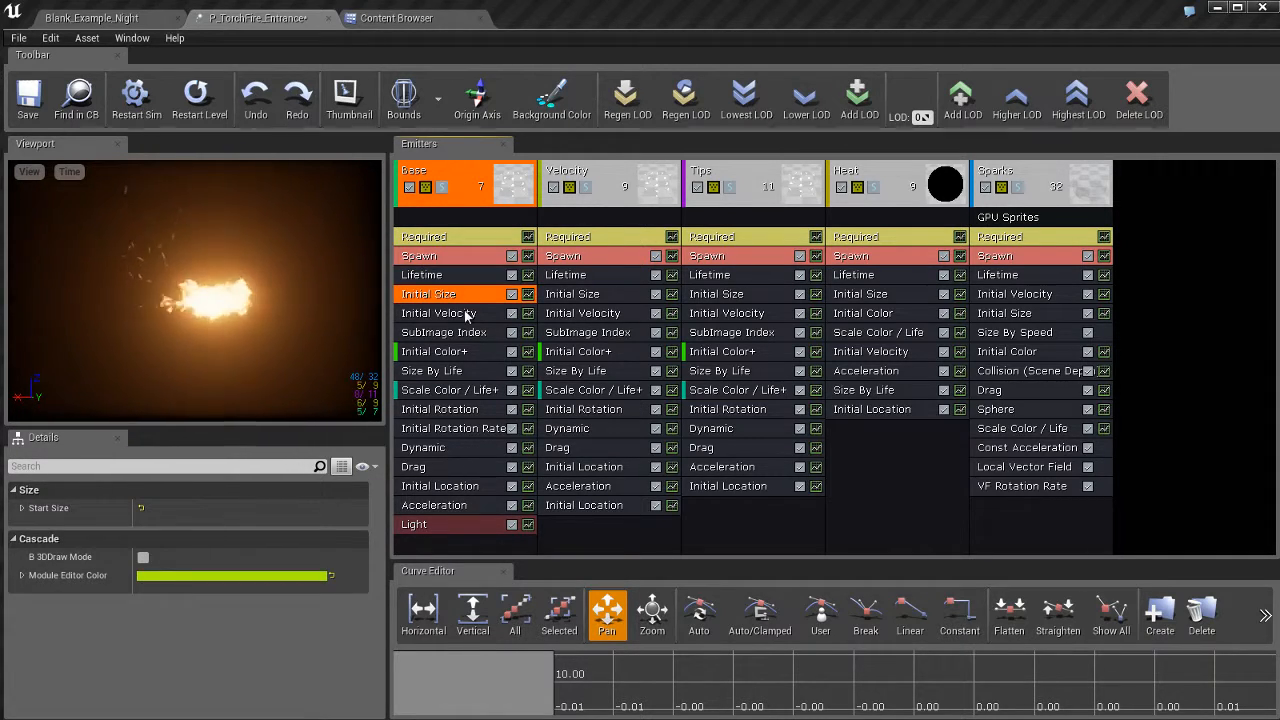
pyautogui.click(466, 313)
pyautogui.click(467, 332)
pyautogui.click(468, 352)
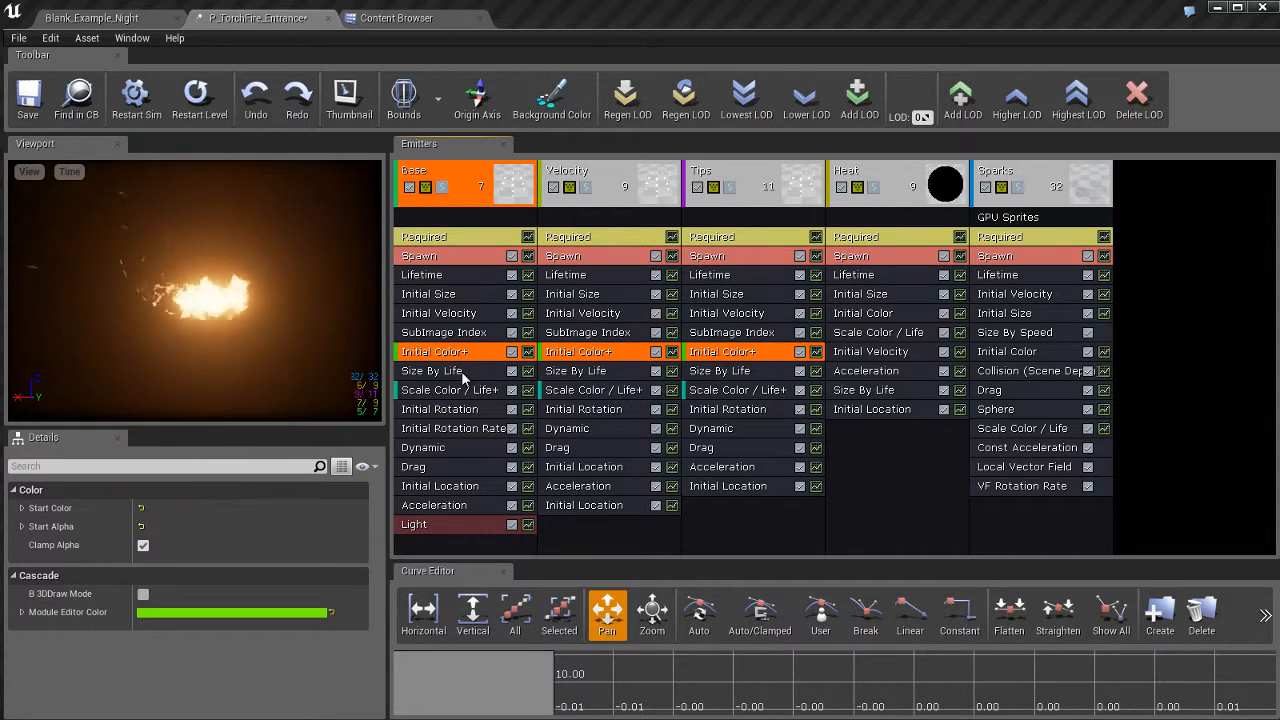
pyautogui.click(468, 371)
pyautogui.click(465, 390)
pyautogui.click(463, 410)
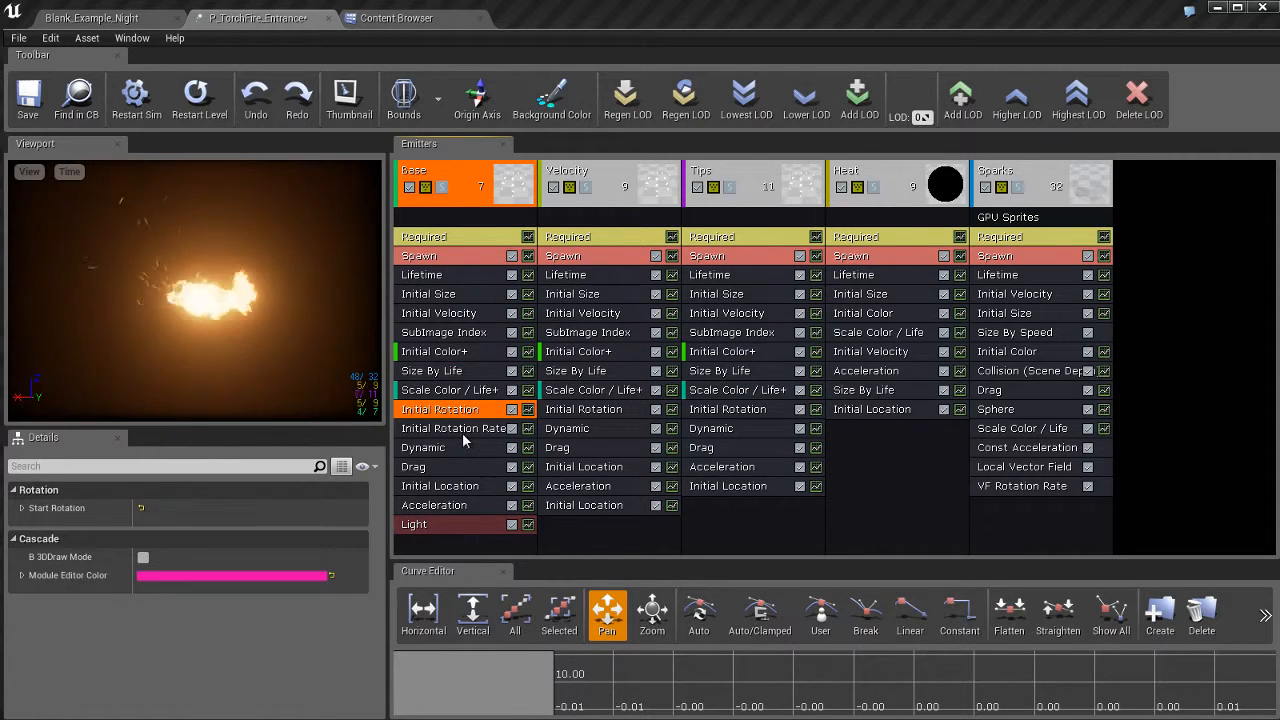
pyautogui.click(463, 430)
pyautogui.click(465, 447)
pyautogui.click(465, 466)
pyautogui.click(469, 488)
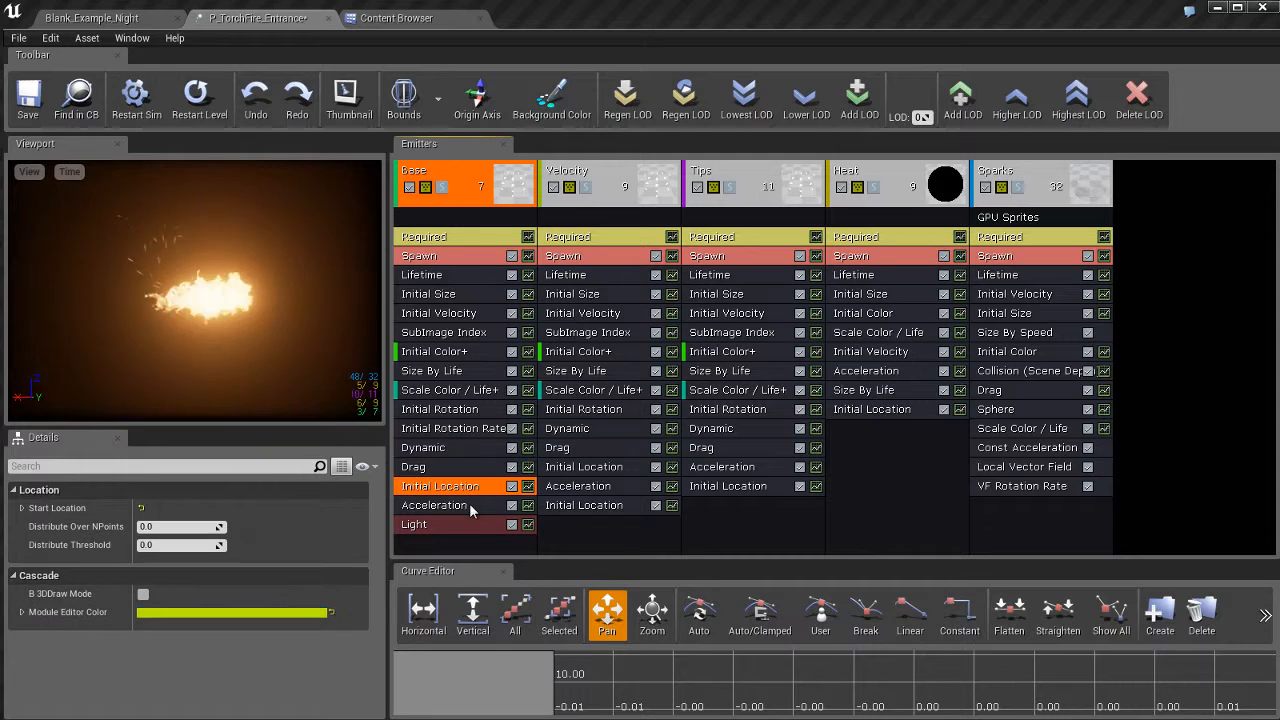
pyautogui.click(473, 508)
pyautogui.click(475, 528)
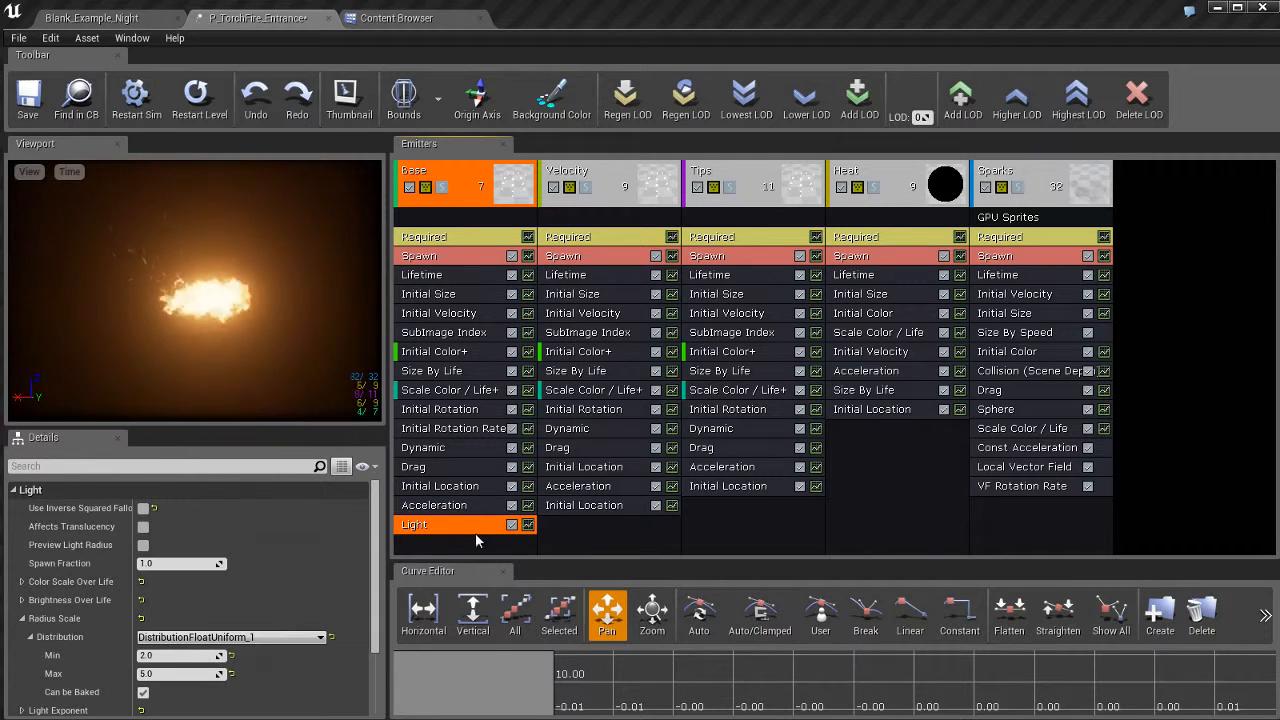
# Review the emitters in order from Base through Velocity, Tips and Heat to Sparks.
pyautogui.click(475, 200)
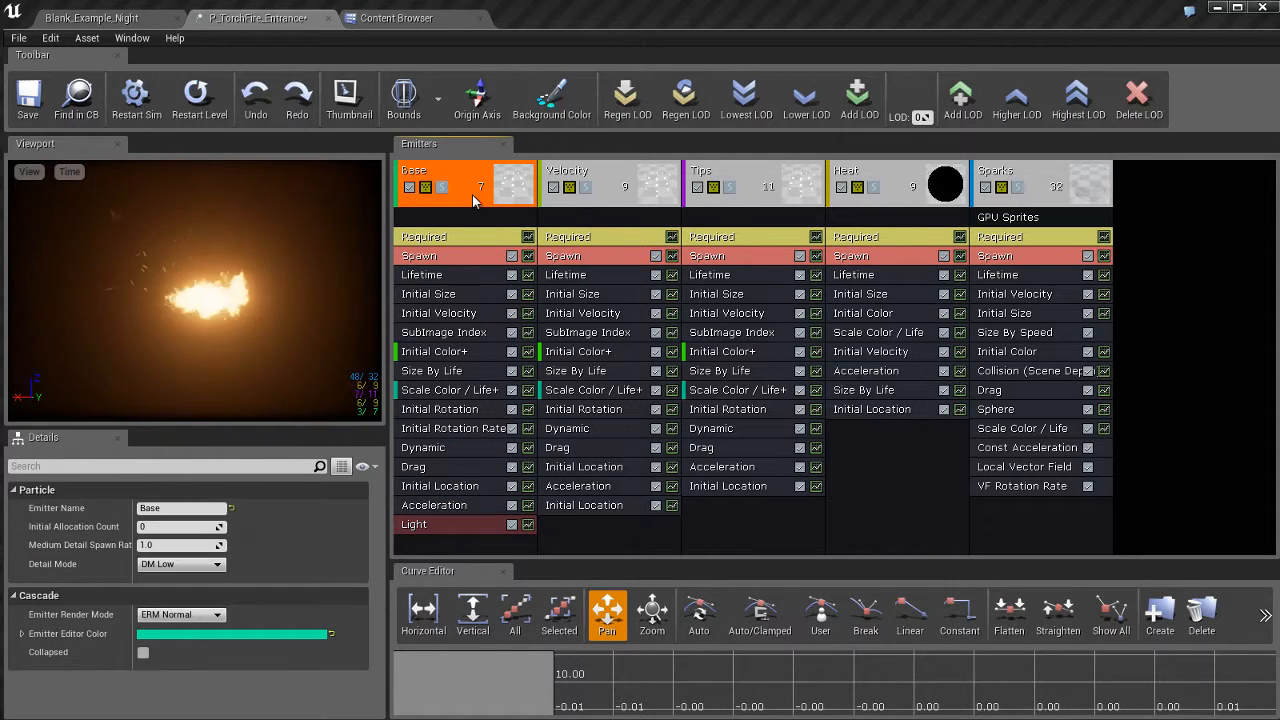
pyautogui.click(585, 202)
pyautogui.click(766, 210)
pyautogui.click(915, 209)
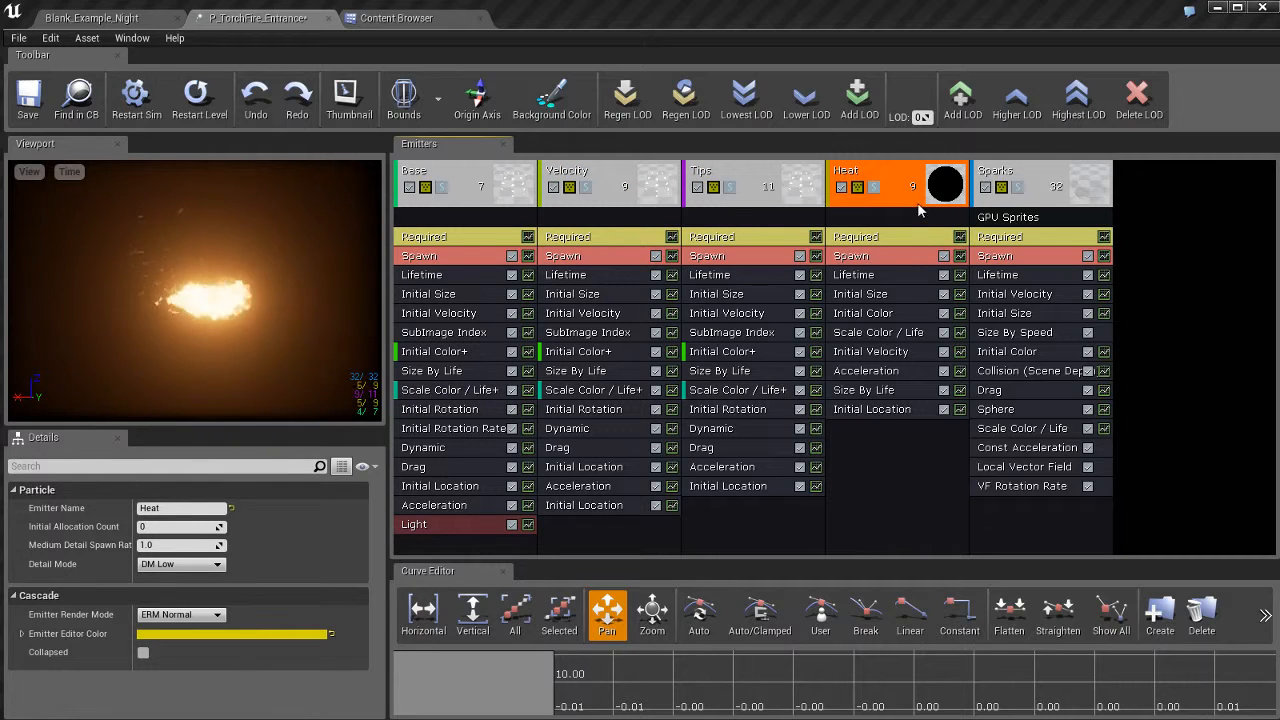
pyautogui.click(1044, 214)
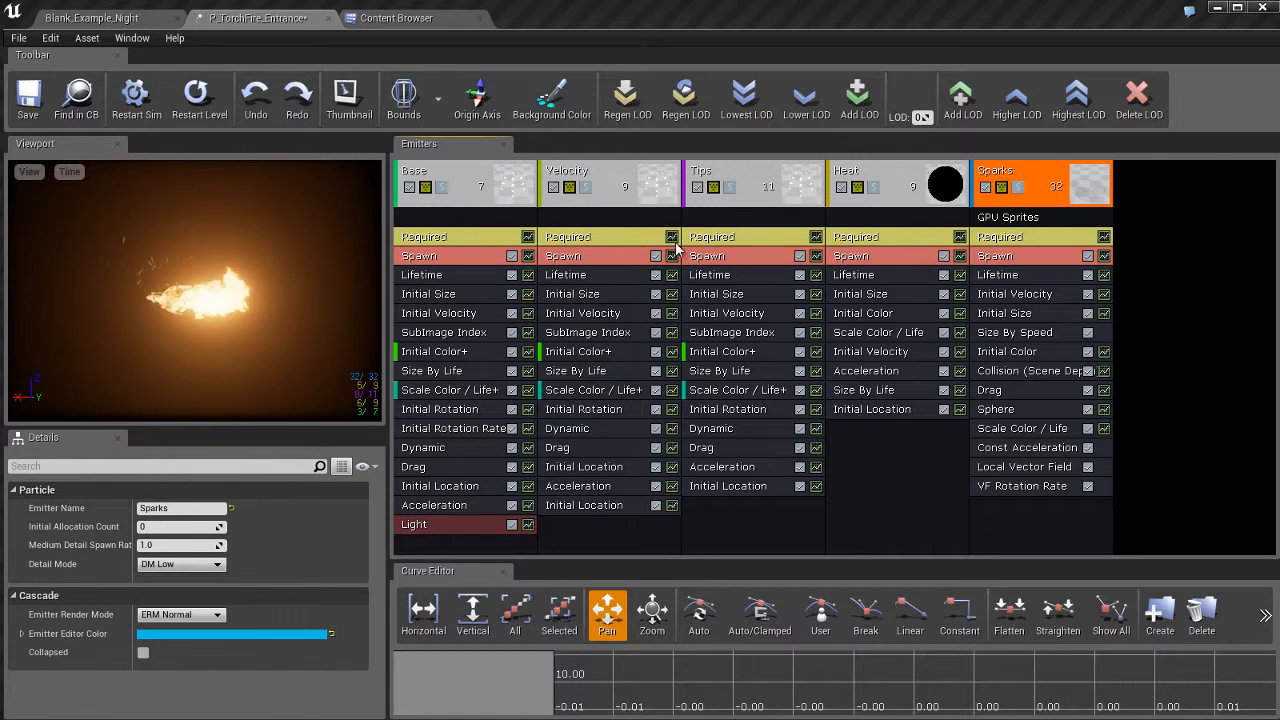
# Inspect the Base emitter's Initial Velocity, Initial Rotation, Initial Rotation Rate and Dynamic modules.
pyautogui.click(463, 204)
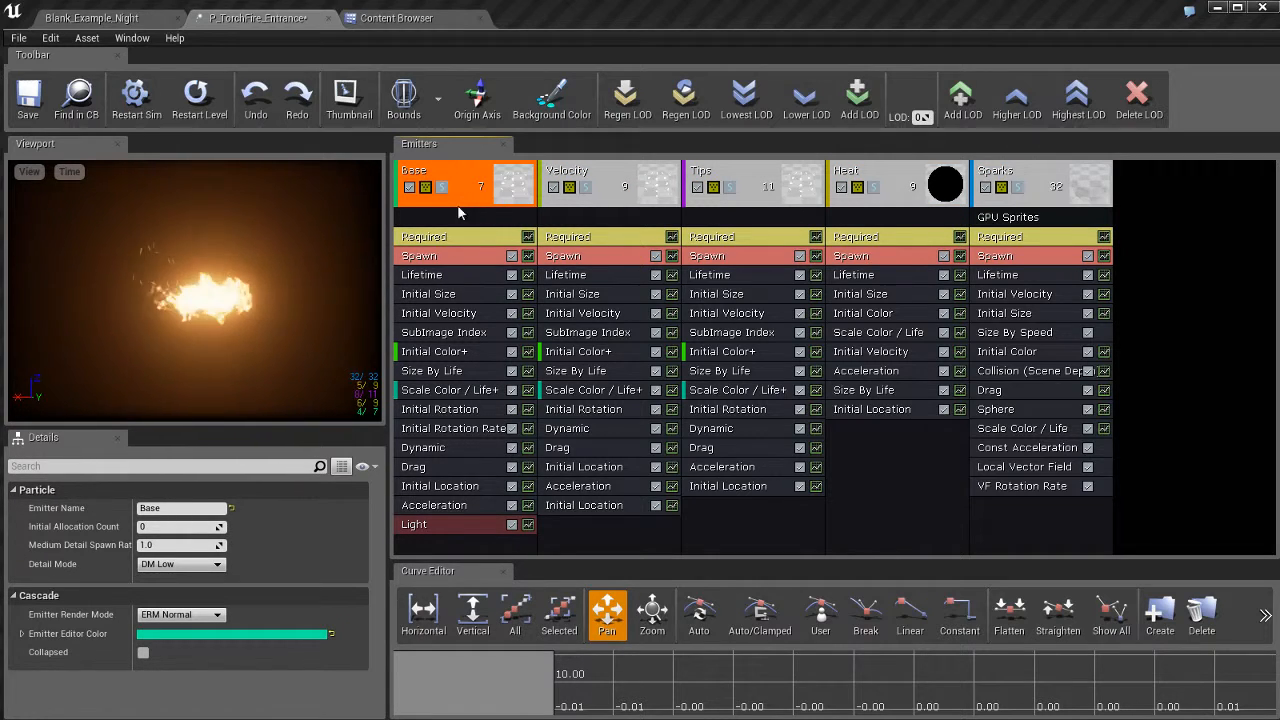
pyautogui.click(440, 314)
pyautogui.click(475, 409)
pyautogui.click(460, 450)
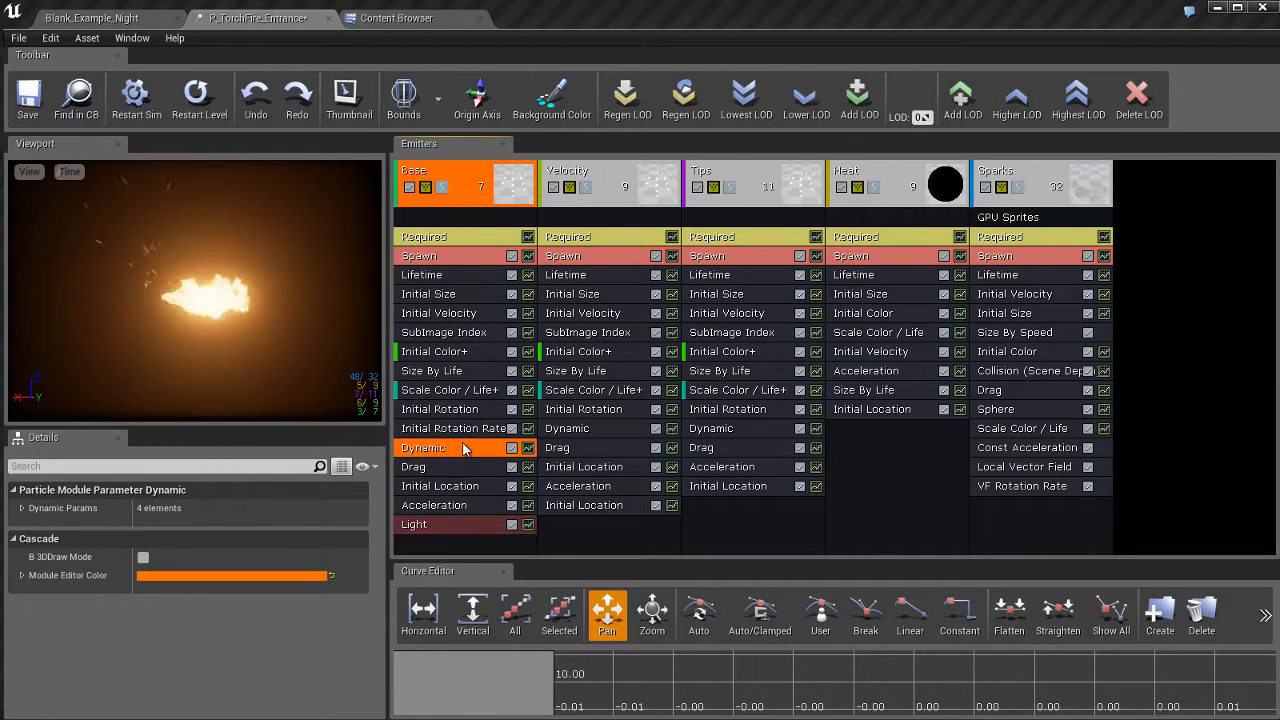
pyautogui.click(463, 430)
pyautogui.click(464, 450)
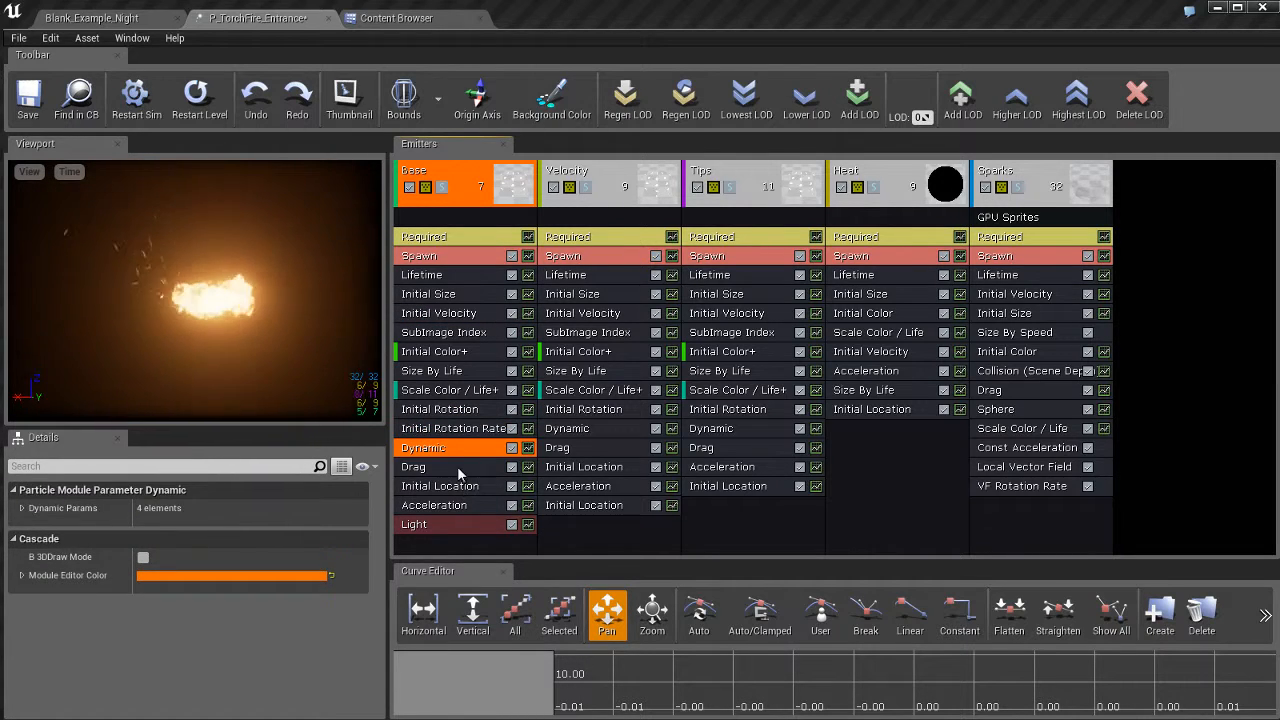
# Move the Base emitter's Drag module to the end of its module stack, below Light.
pyautogui.click(457, 466)
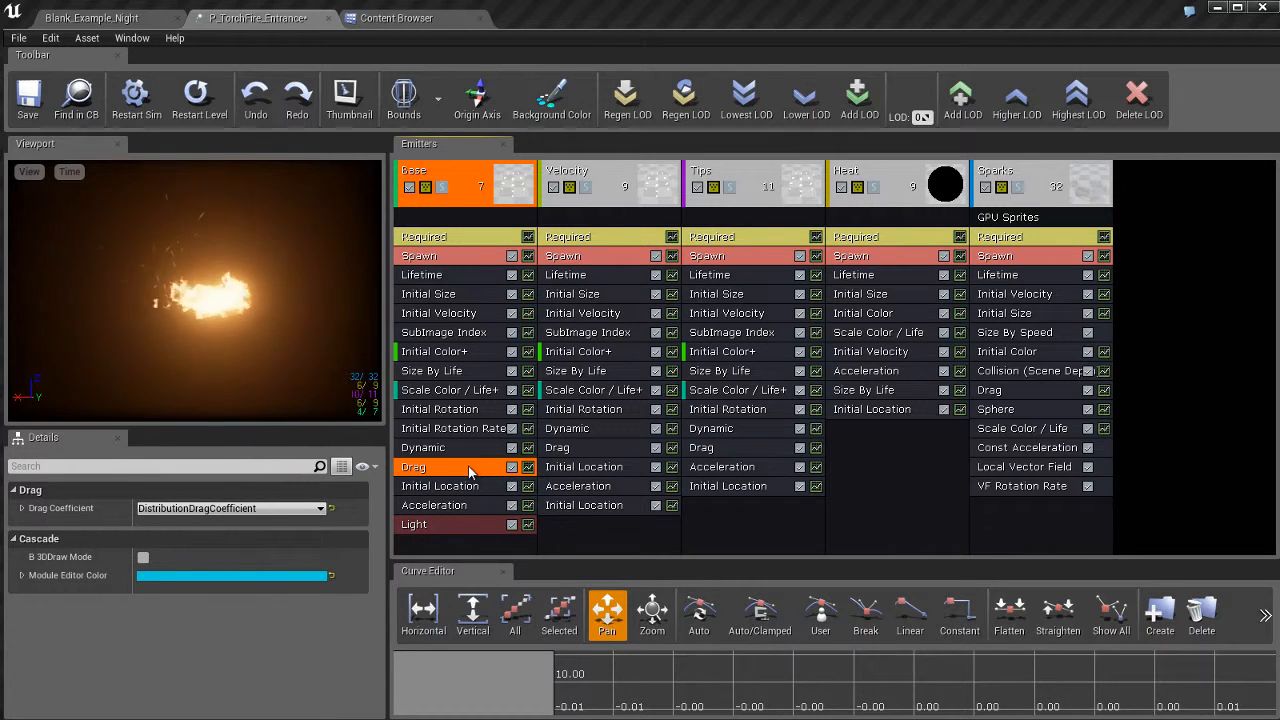
pyautogui.moveTo(470, 467); pyautogui.dragTo(466, 535)
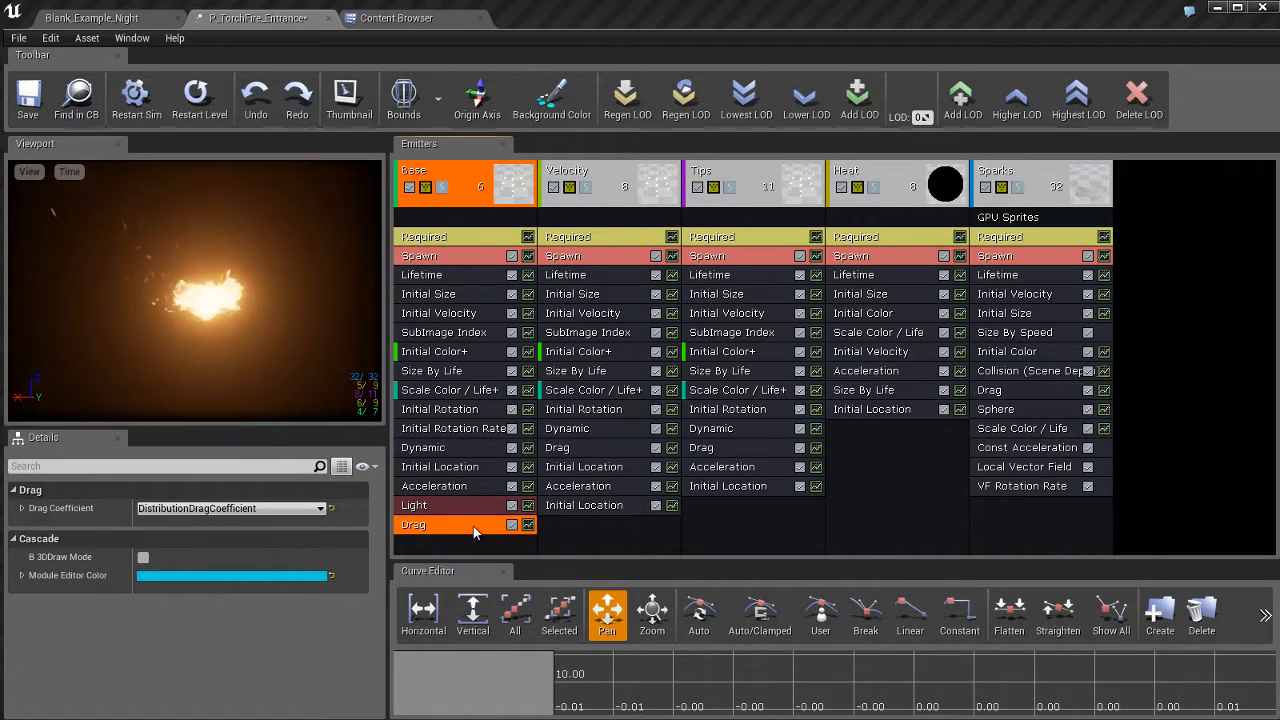
# Step through the Base emitter's module stack from Required to Scale Color / Life to examine the evaluation order.
pyautogui.click(470, 242)
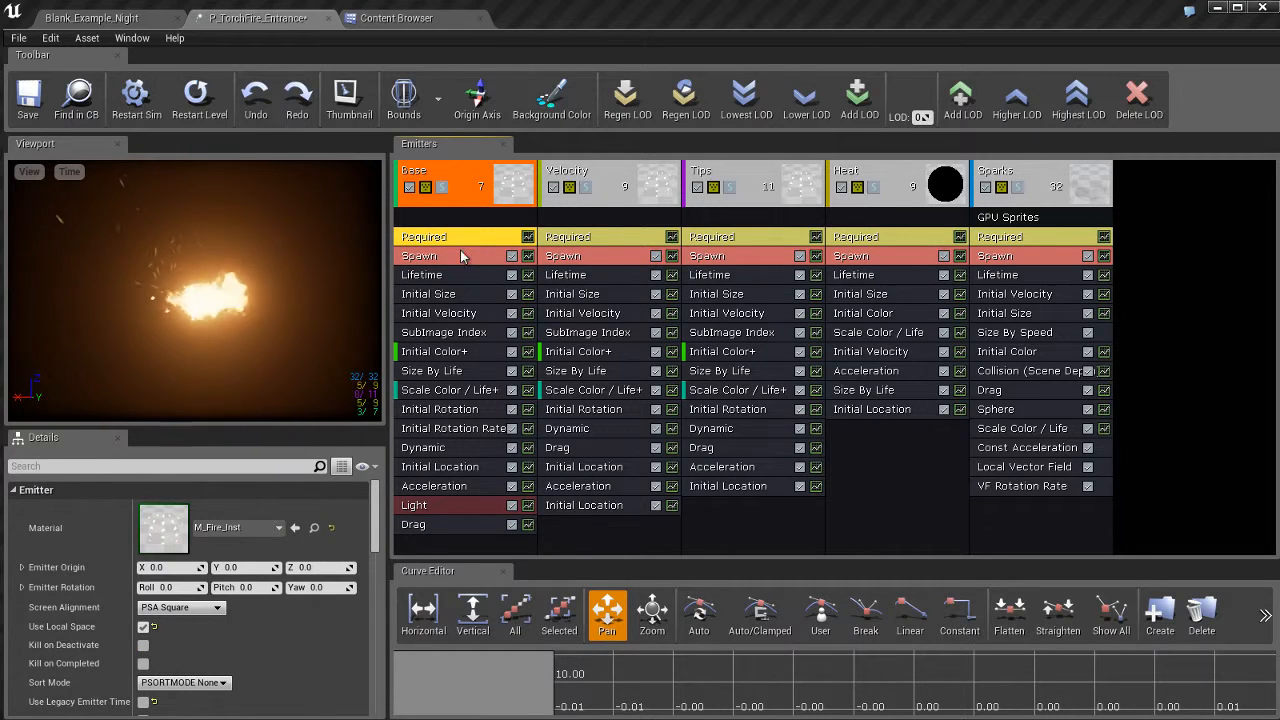
pyautogui.click(462, 256)
pyautogui.click(463, 274)
pyautogui.click(474, 294)
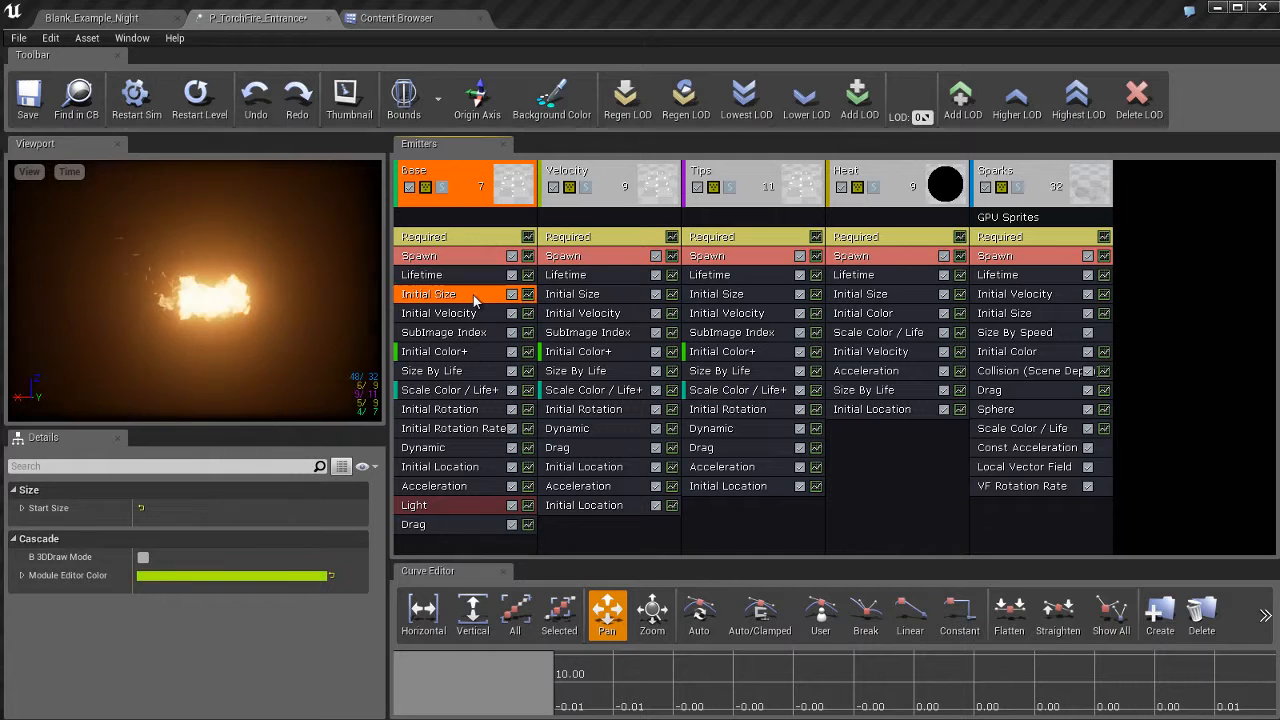
pyautogui.click(469, 333)
pyautogui.click(465, 352)
pyautogui.click(474, 390)
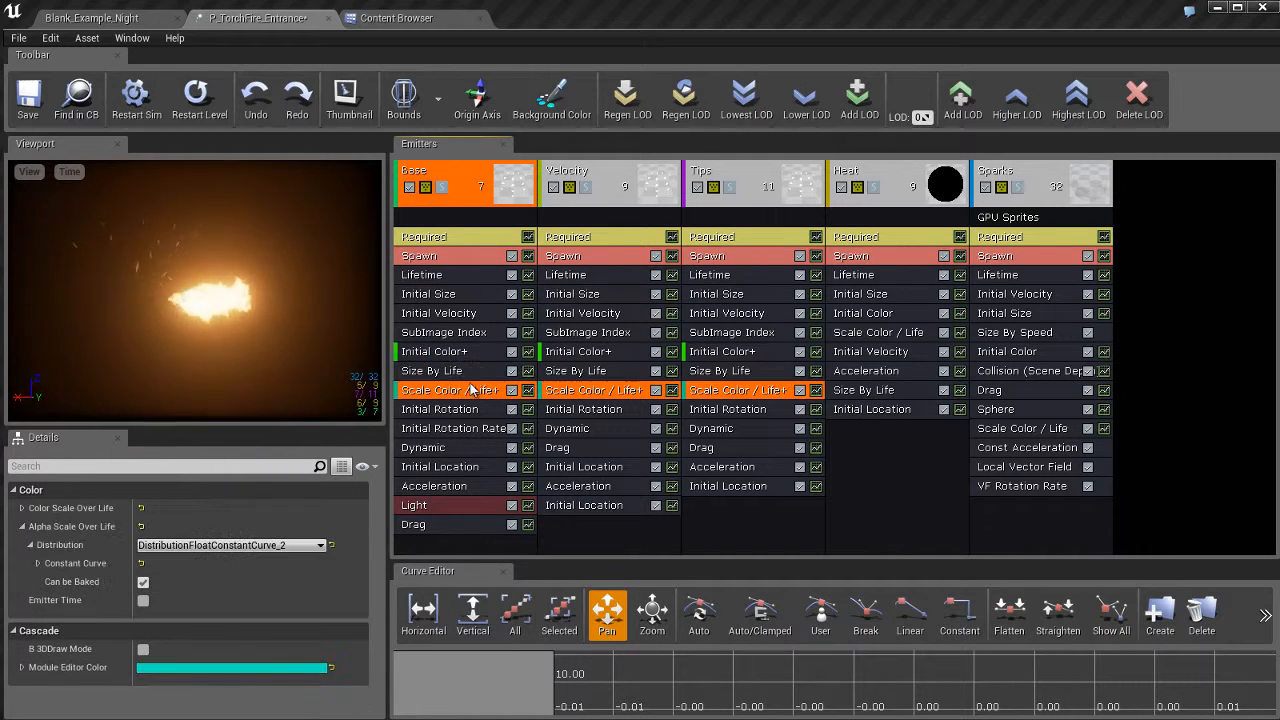
# Undo the reordering of the Base emitter's Drag module.
pyautogui.click(464, 524)
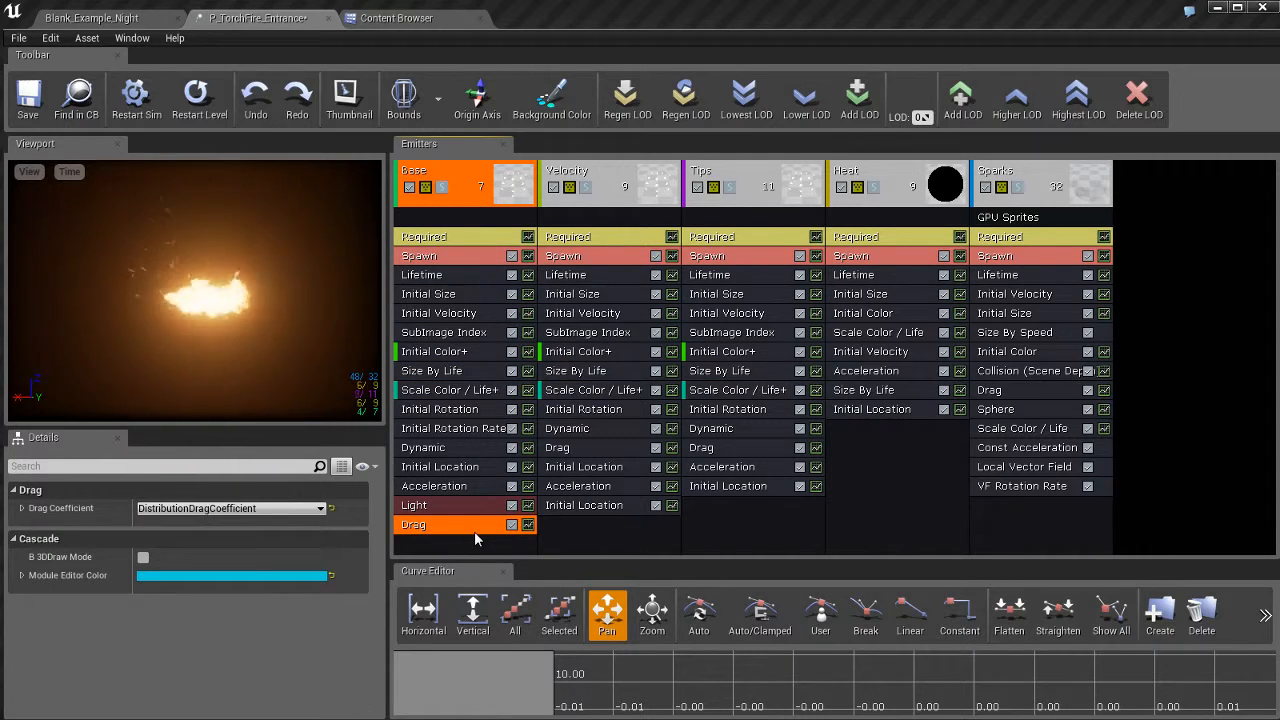
pyautogui.hotkey('ctrl', 'z')
pyautogui.hotkey('ctrl', 'z')
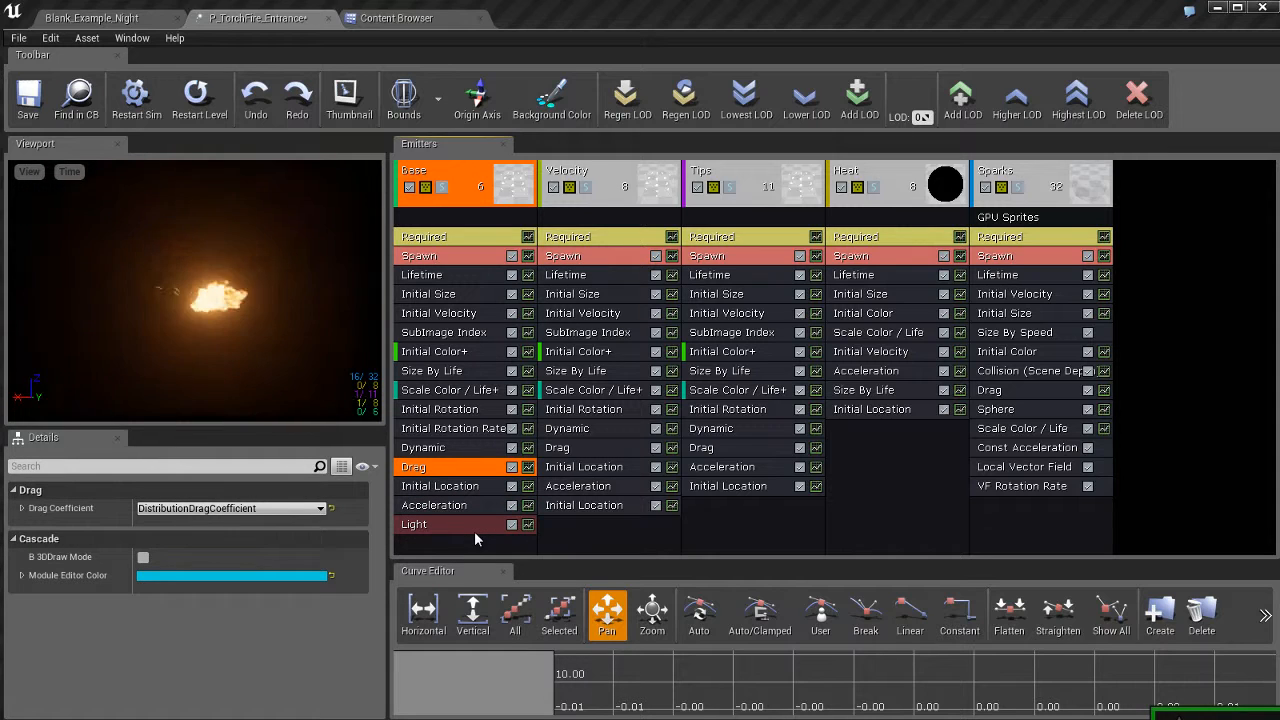
# Display the Base emitter's Spawn module properties.
pyautogui.click(476, 451)
pyautogui.click(465, 256)
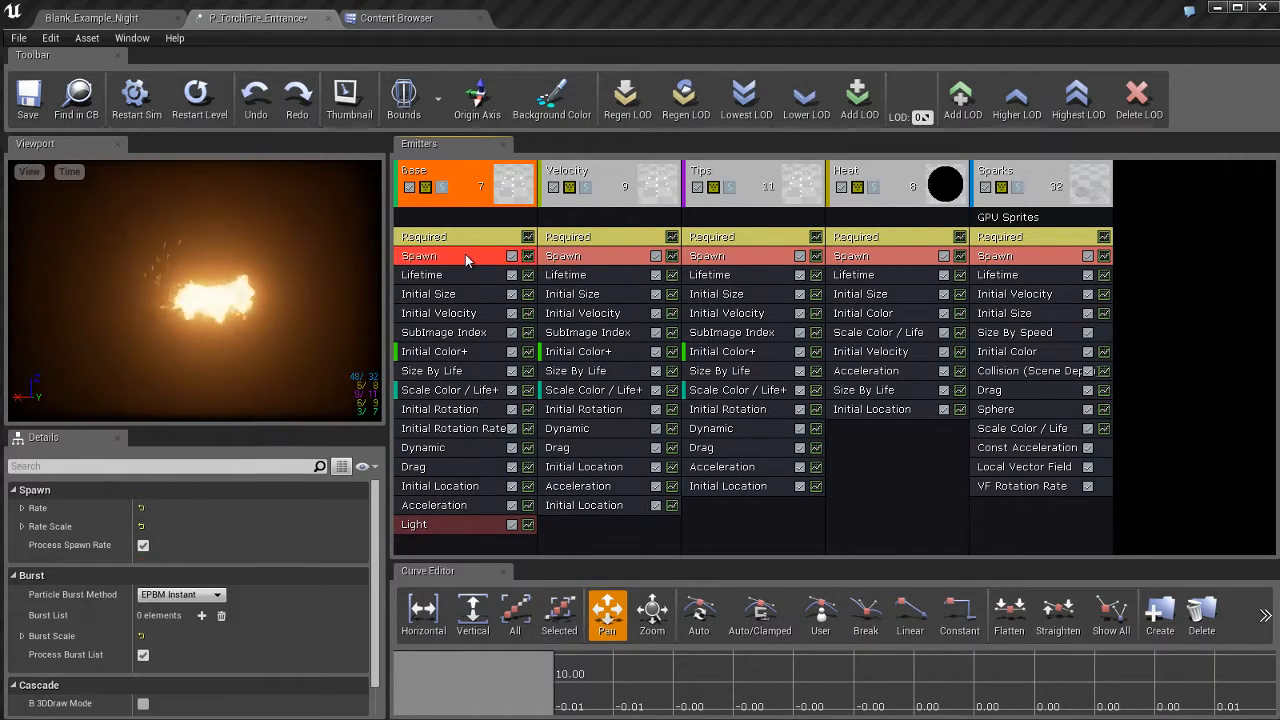
# Display the Base emitter's Dynamic module properties and review the operations available for that module.
pyautogui.click(469, 449)
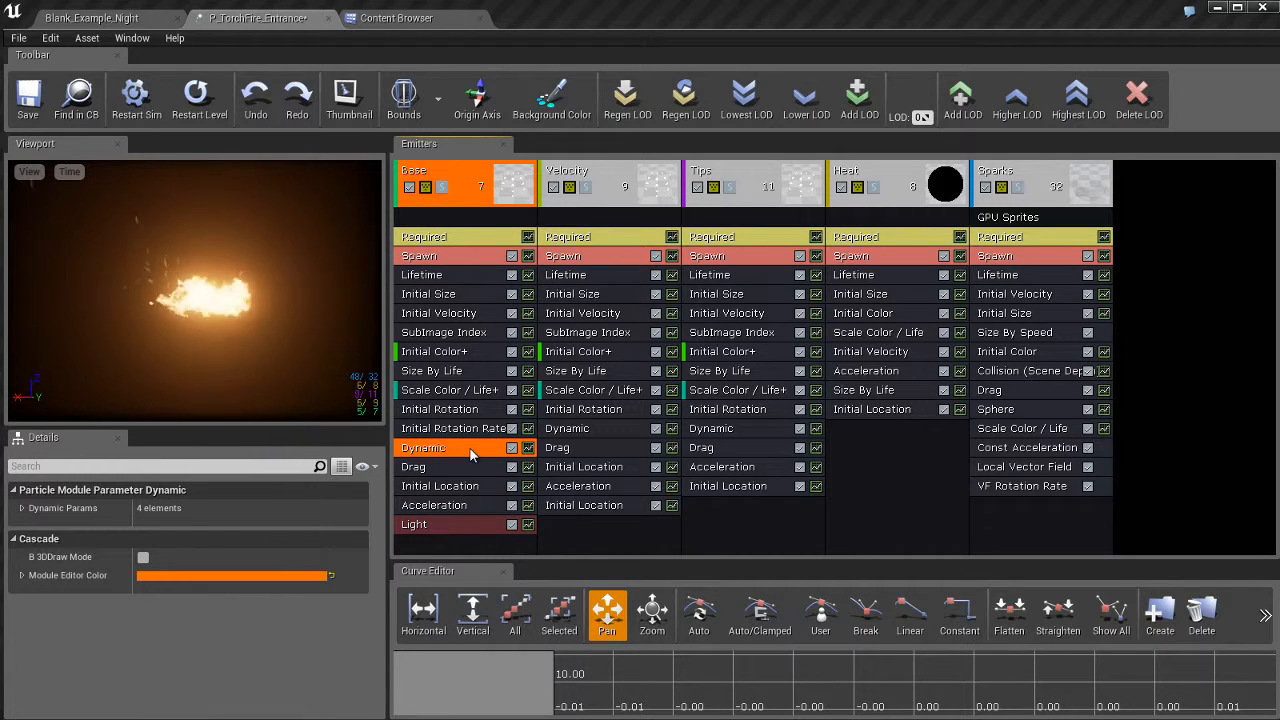
pyautogui.rightClick(470, 449)
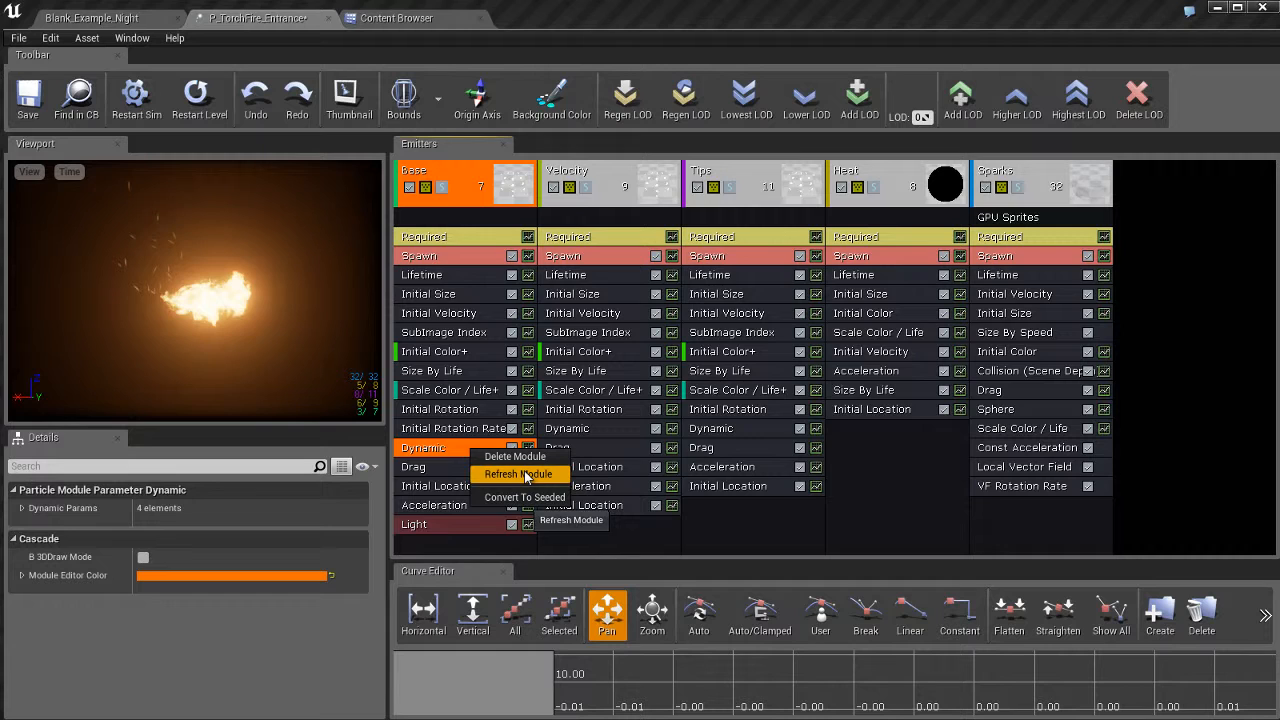
pyautogui.click(440, 450)
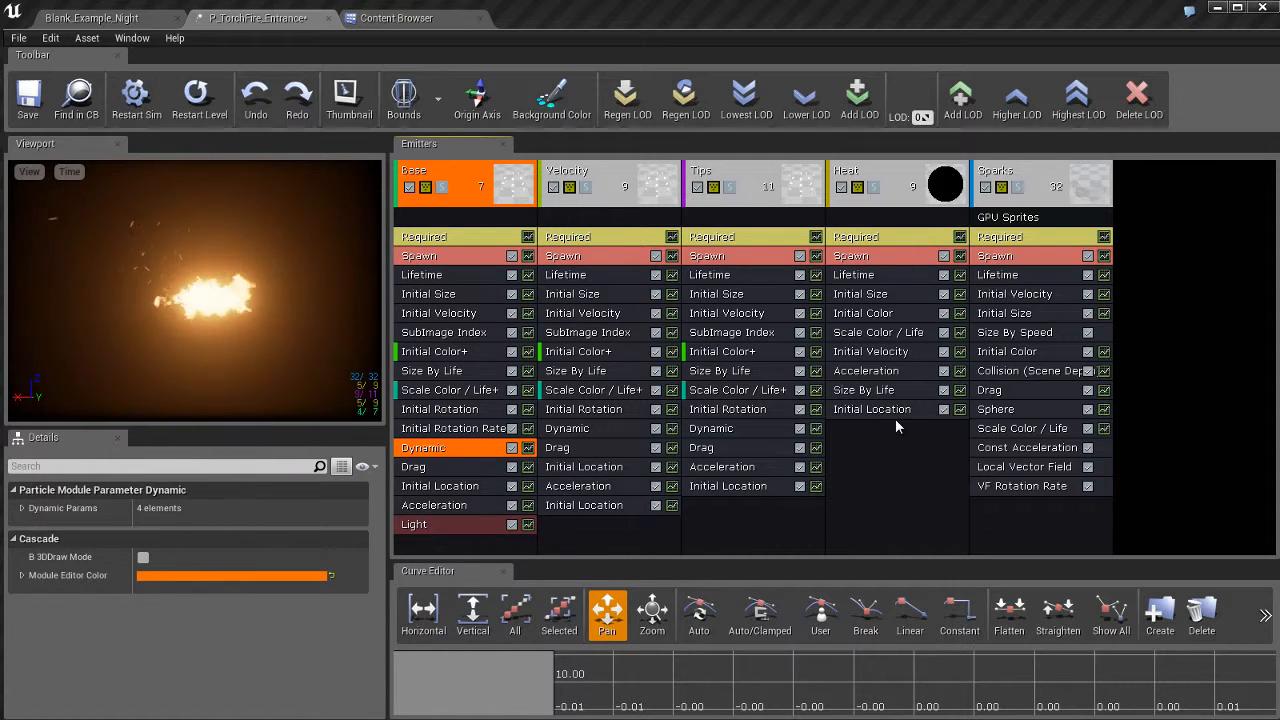
# Browse the module categories available for the Heat emitter and add an Initial Rotation Rate module to it.
pyautogui.rightClick(884, 456)
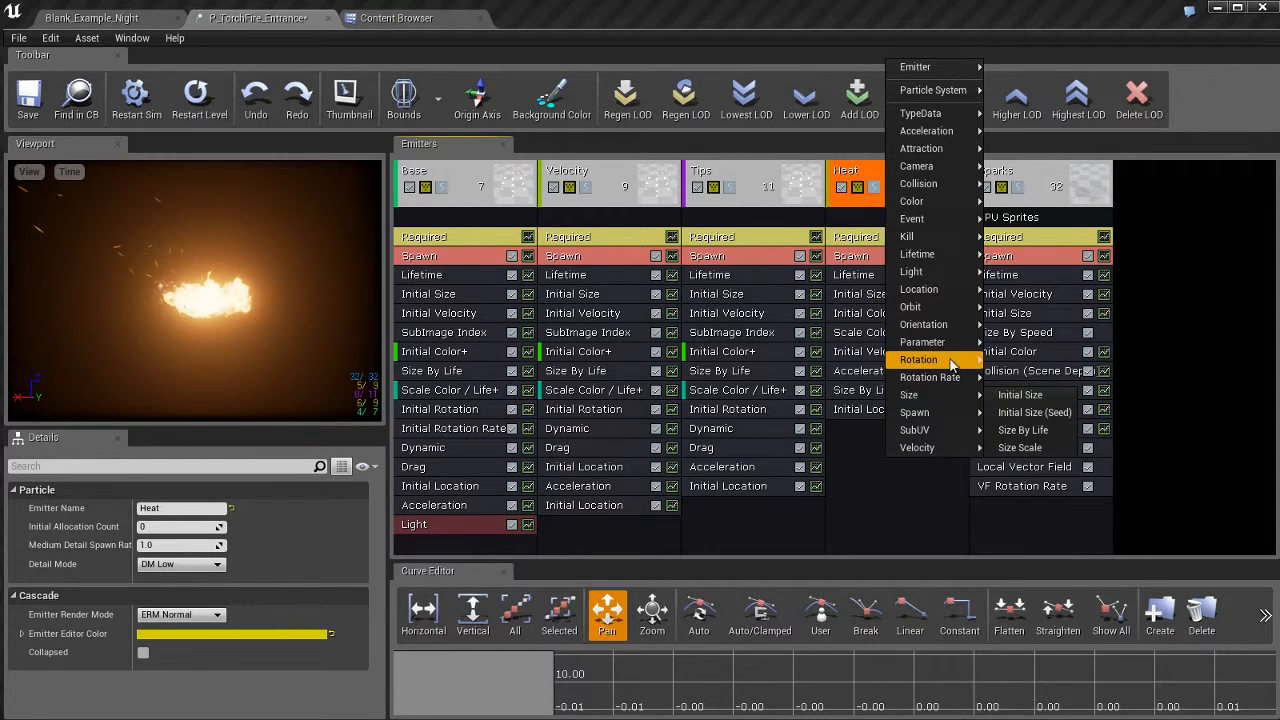
pyautogui.moveTo(937, 152)
pyautogui.moveTo(920, 115)
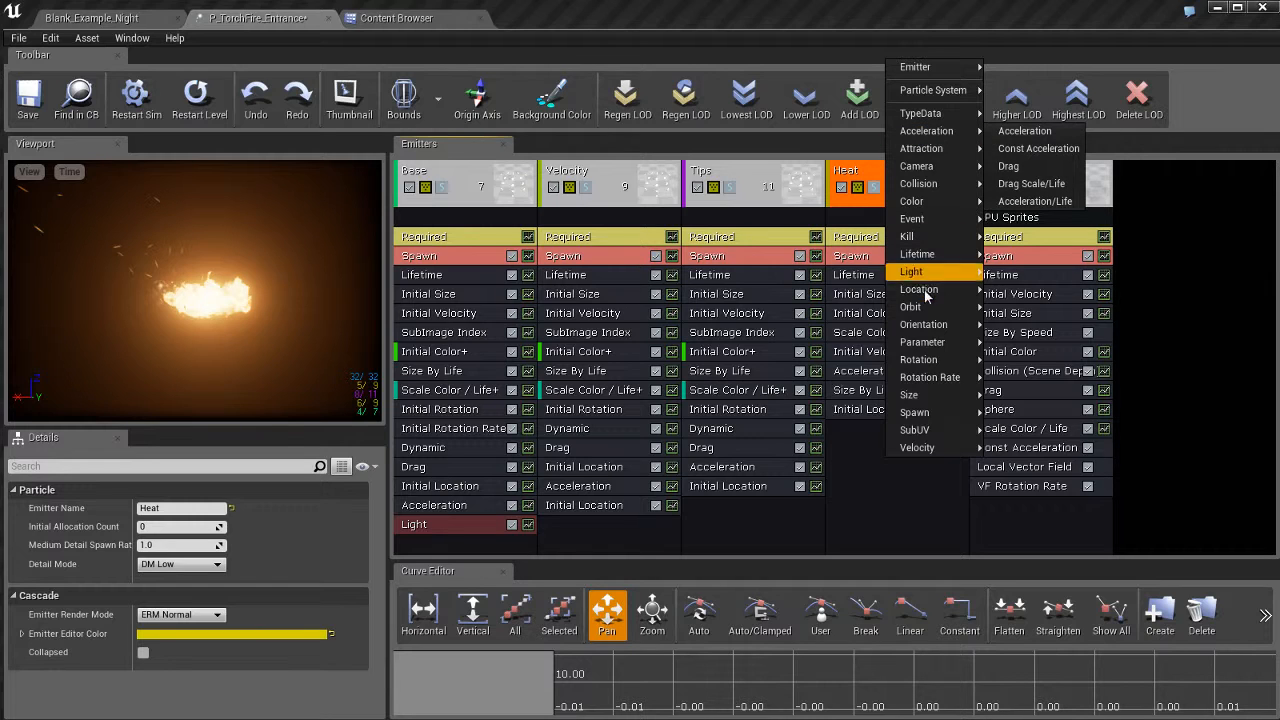
pyautogui.moveTo(922, 291)
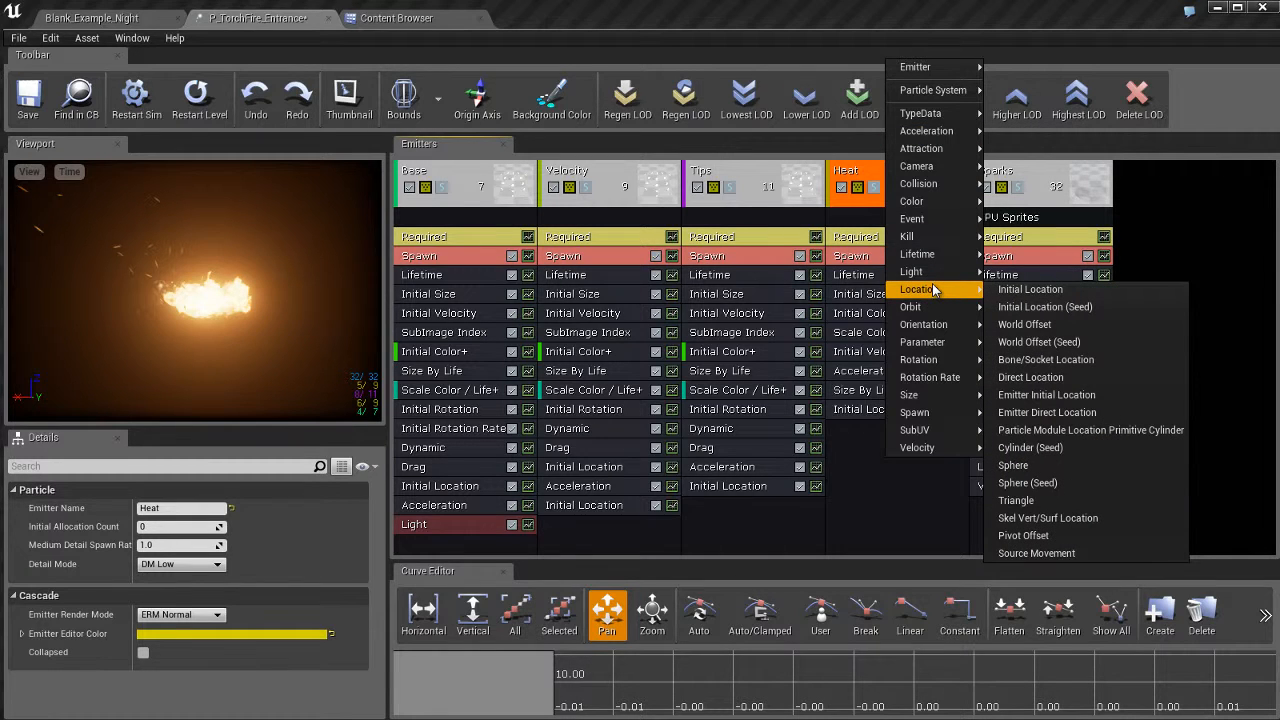
pyautogui.moveTo(915, 204)
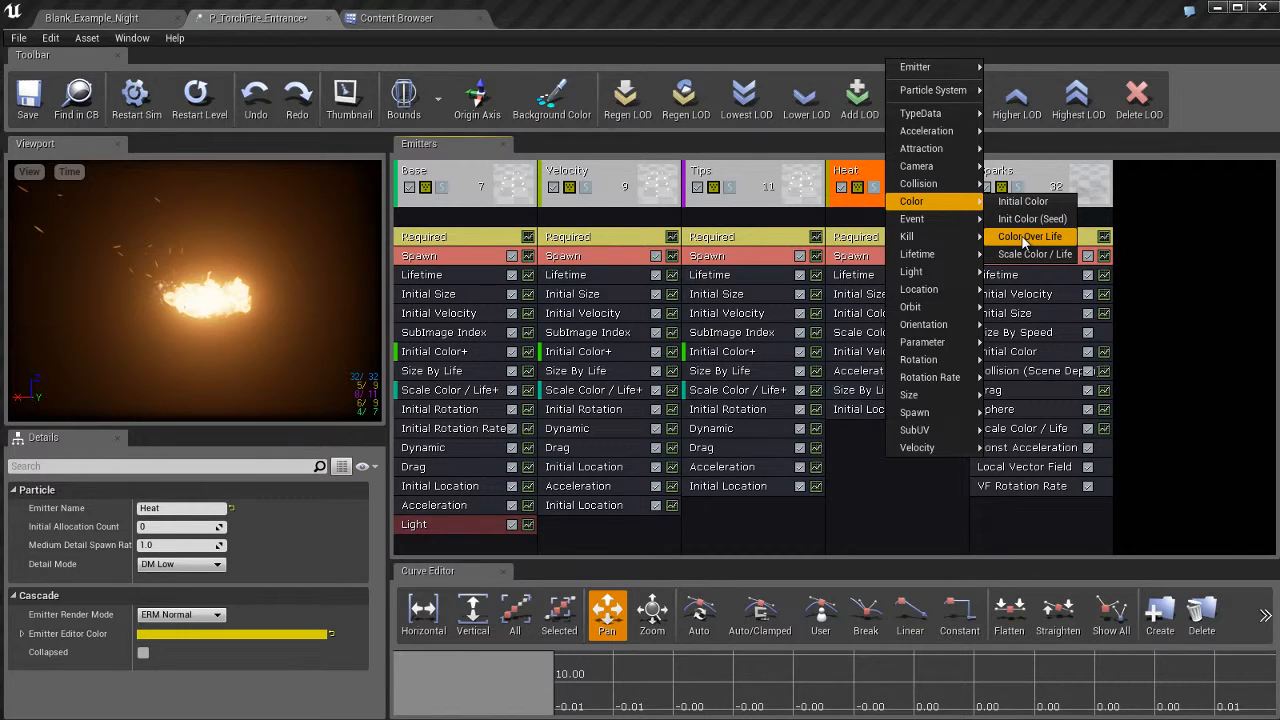
pyautogui.moveTo(940, 228)
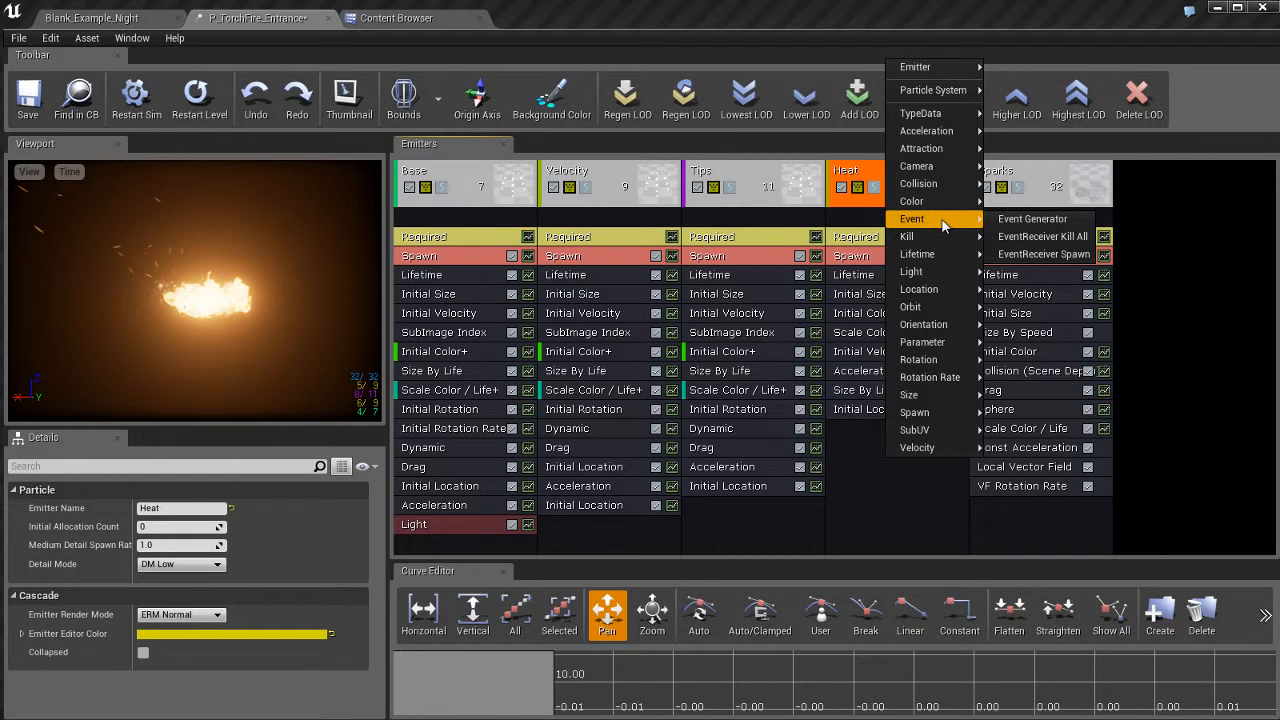
pyautogui.moveTo(926, 367)
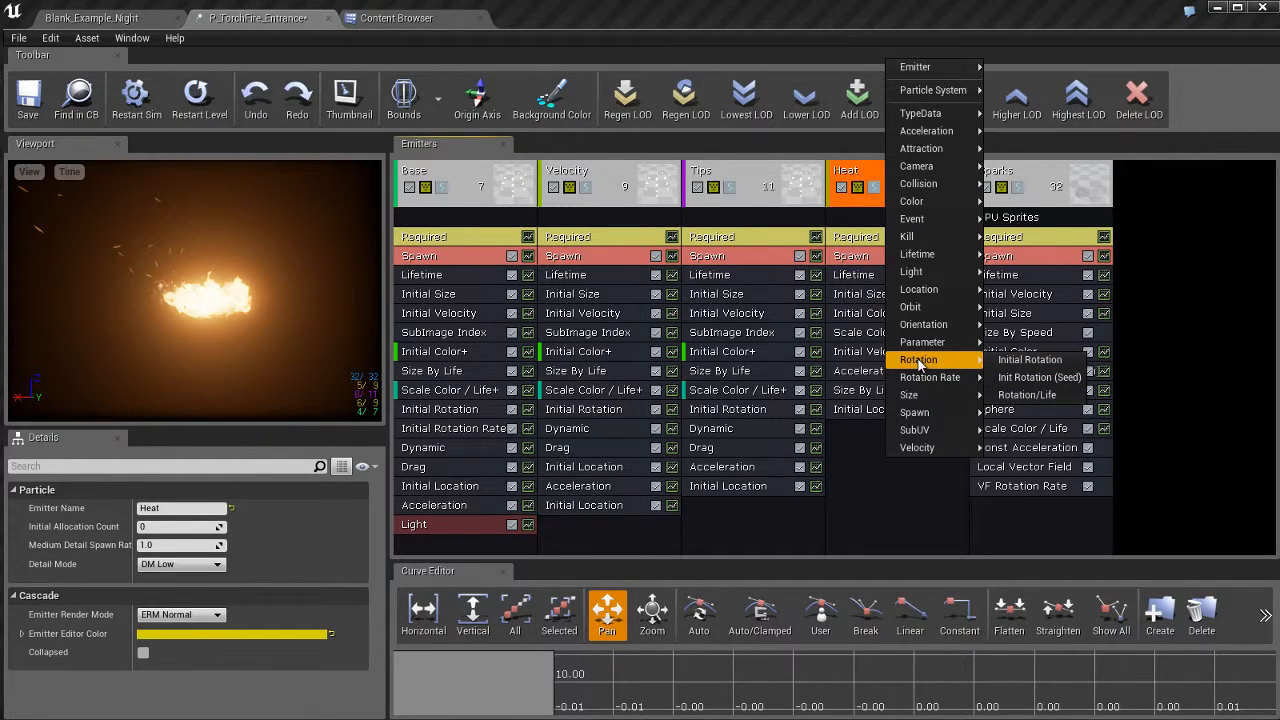
pyautogui.moveTo(917, 447)
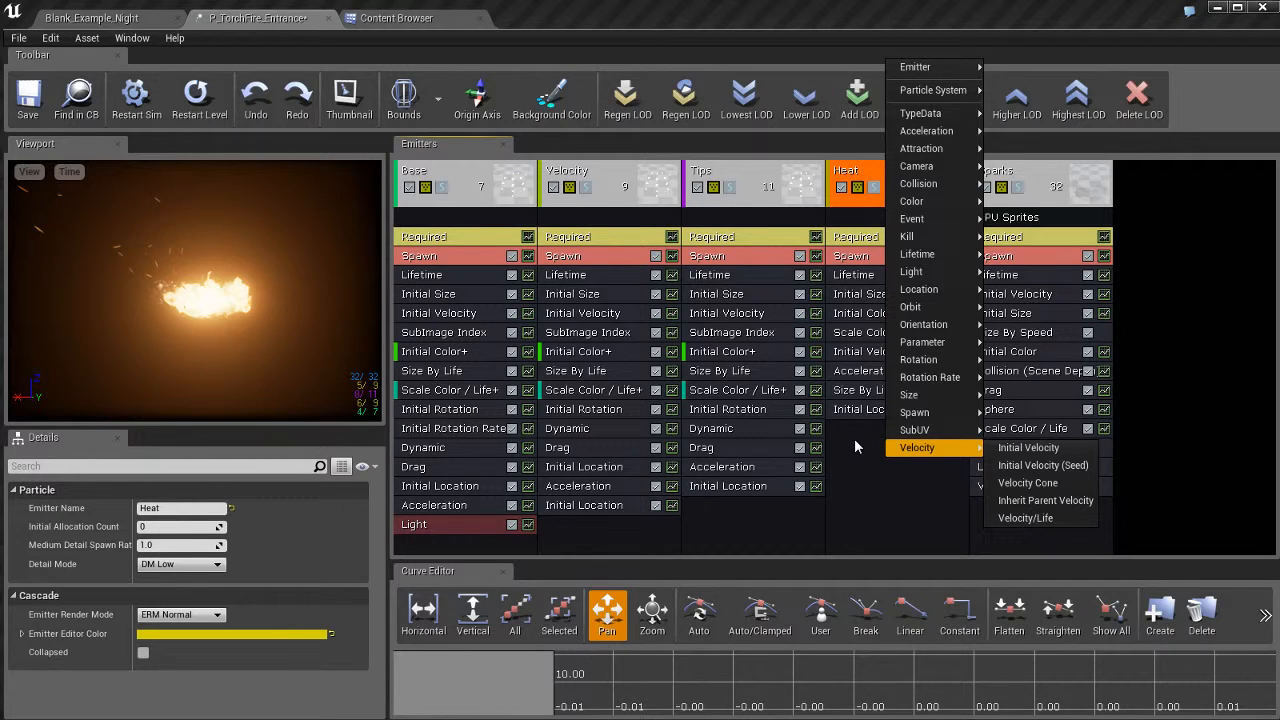
pyautogui.moveTo(968, 381)
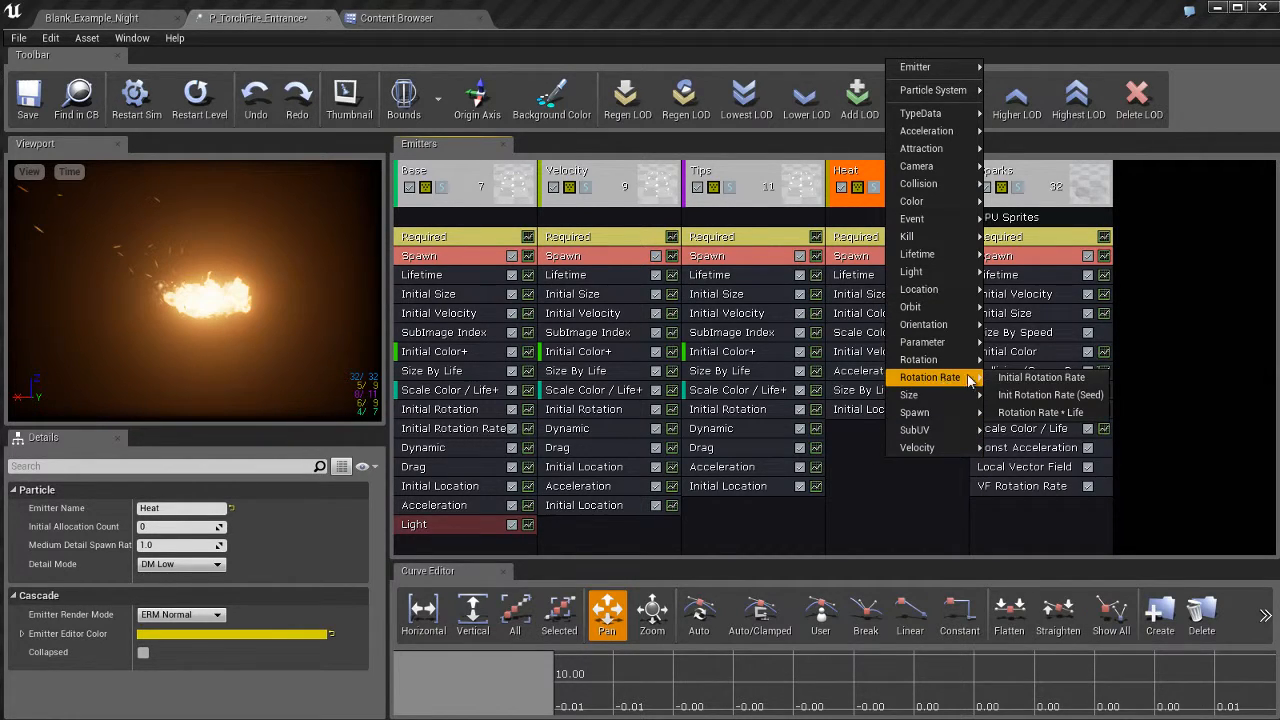
pyautogui.click(1043, 378)
pyautogui.click(882, 430)
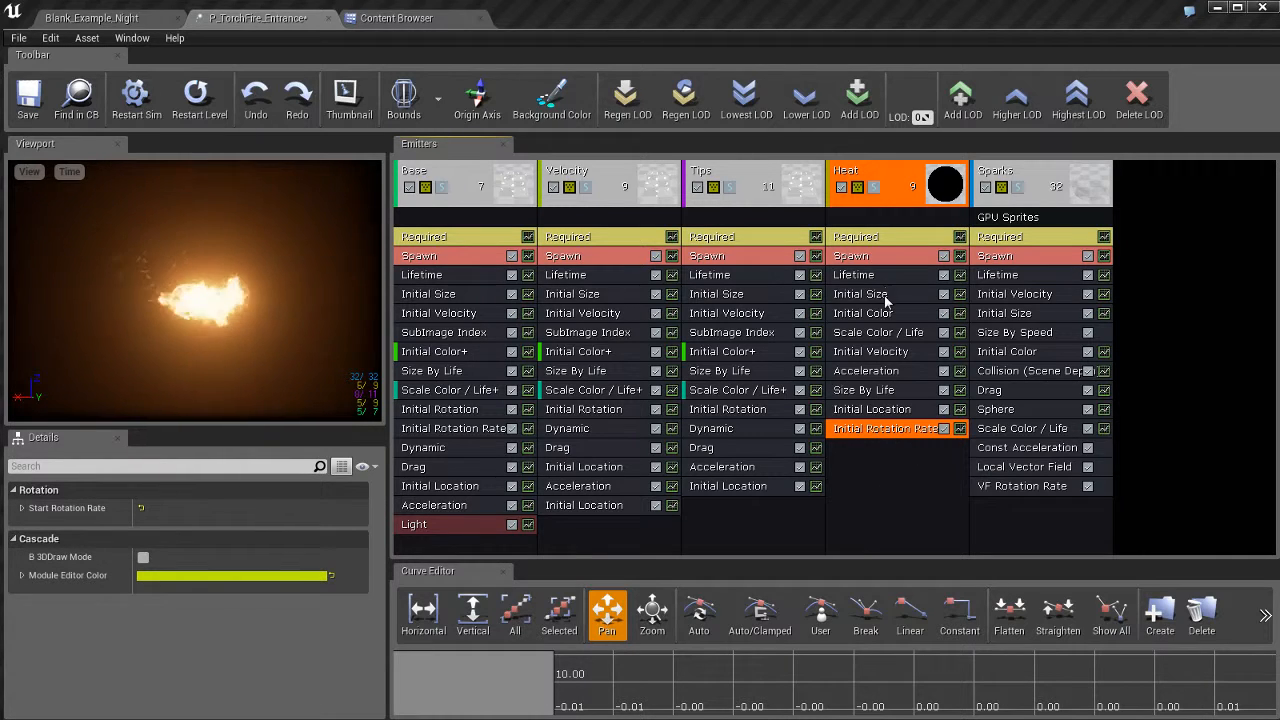
# Move the Heat emitter's Initial Rotation Rate module directly below Initial Color, and delete it from the stack.
pyautogui.moveTo(892, 432); pyautogui.dragTo(891, 341)
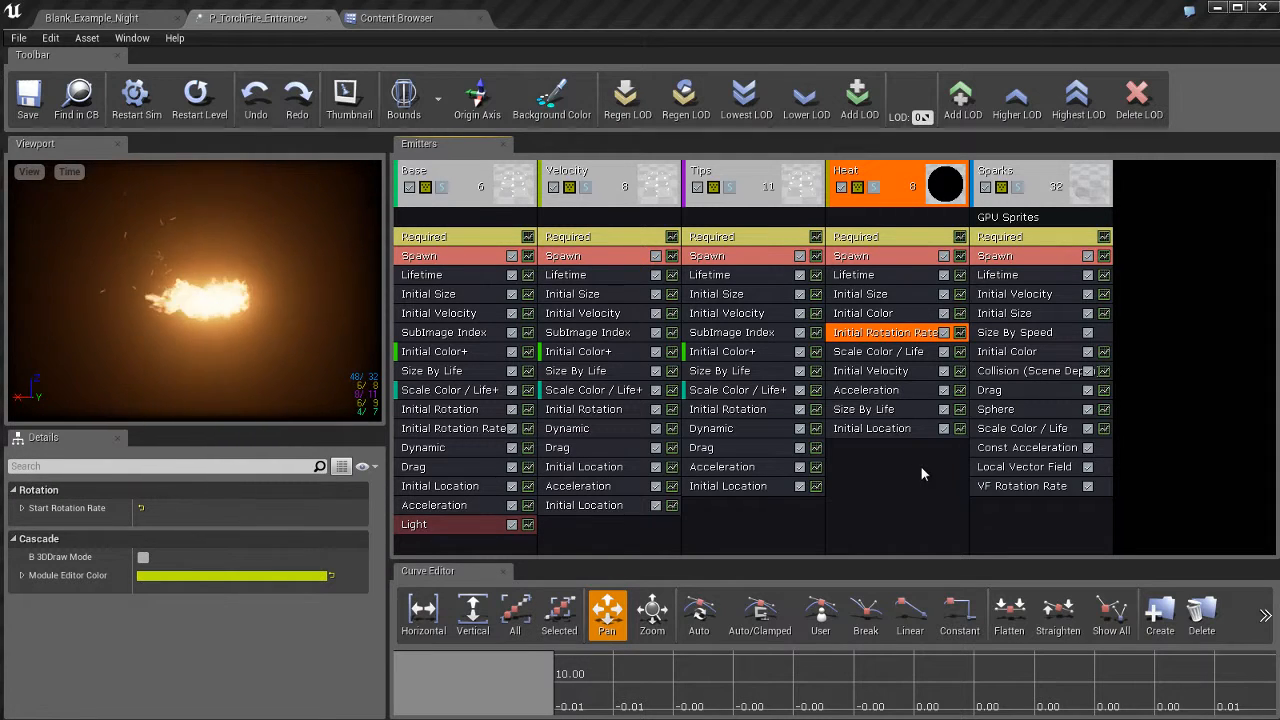
pyautogui.rightClick(894, 337)
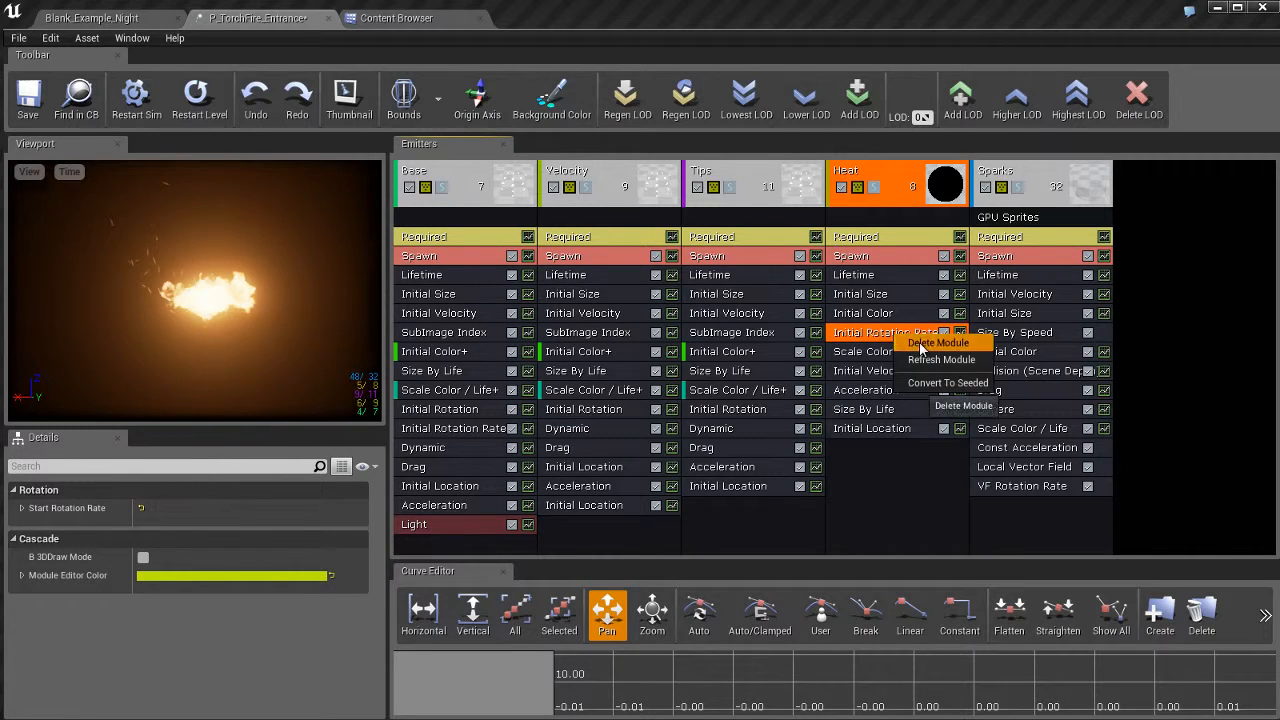
pyautogui.click(920, 342)
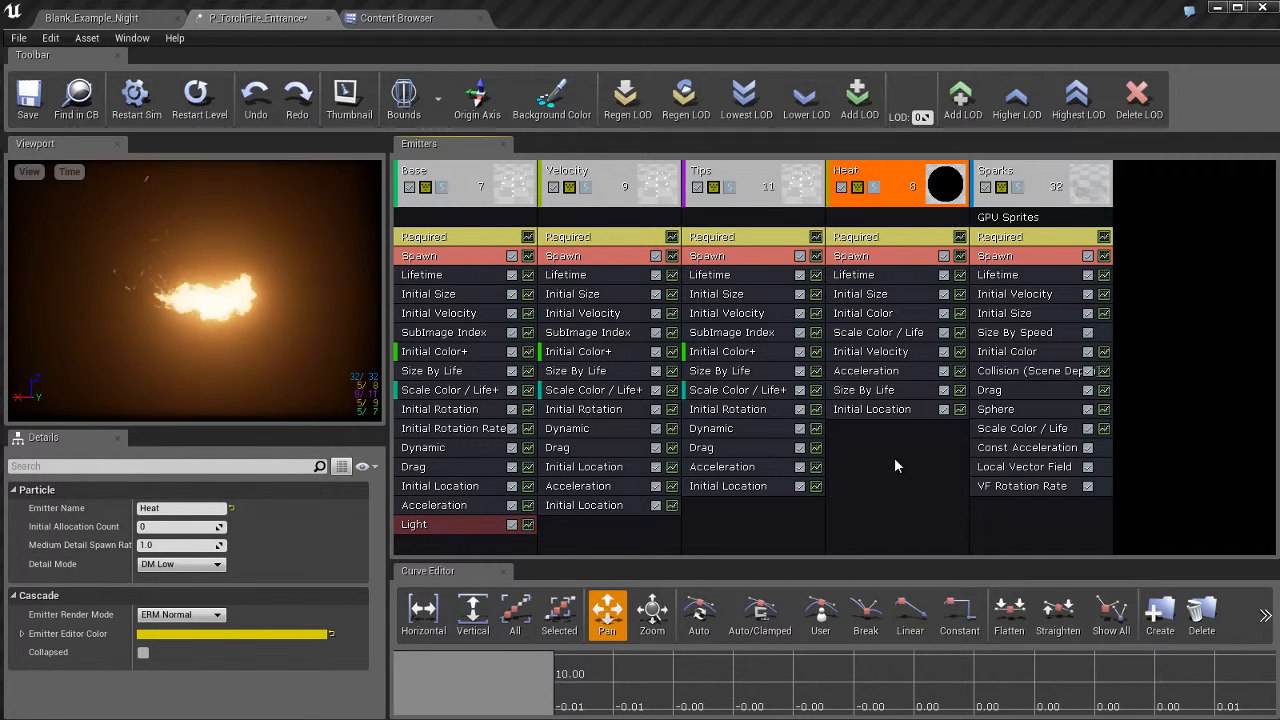
# Step through the Base emitter's Initial Size, Spawn, Required and Light modules to examine their properties.
pyautogui.click(509, 295)
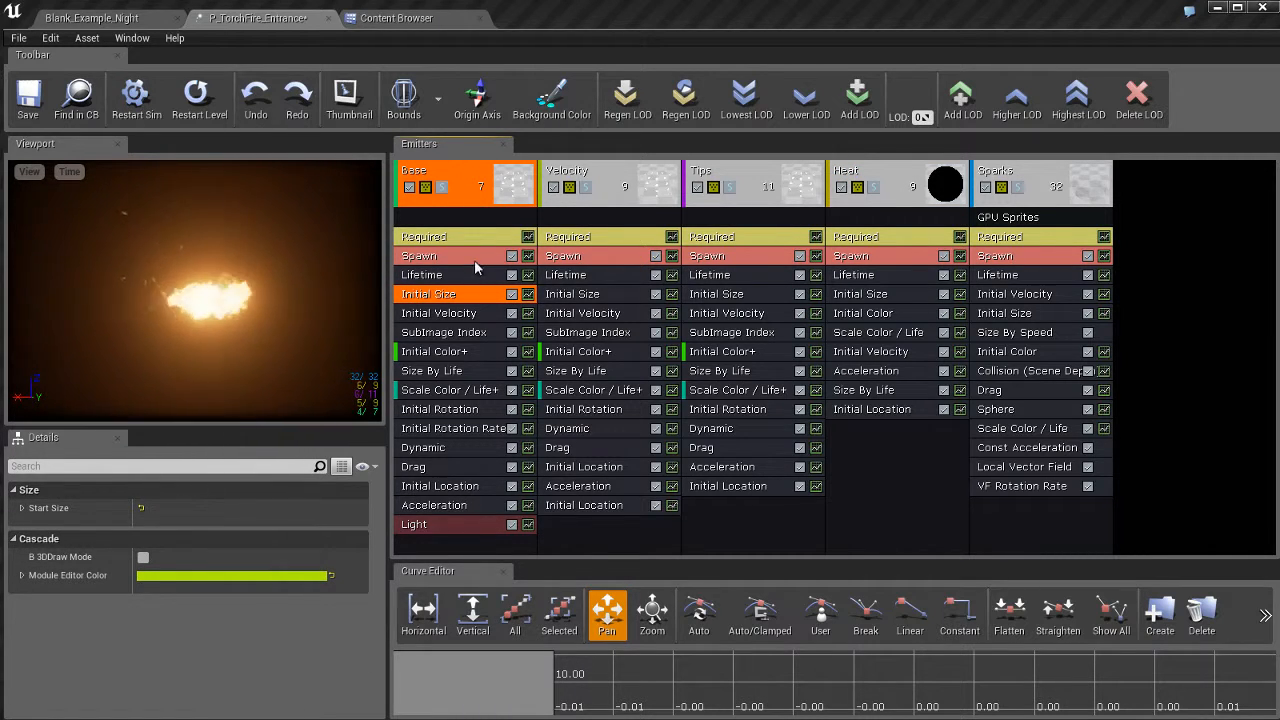
pyautogui.click(484, 256)
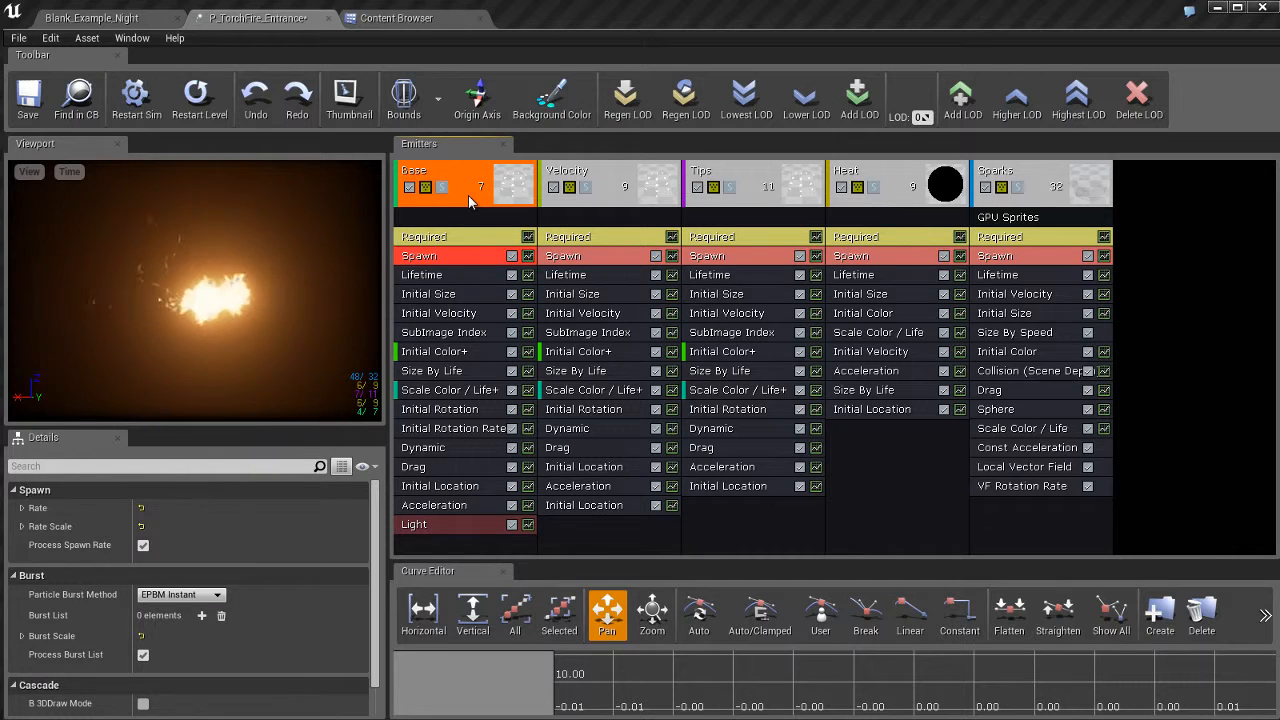
pyautogui.click(486, 240)
pyautogui.click(466, 254)
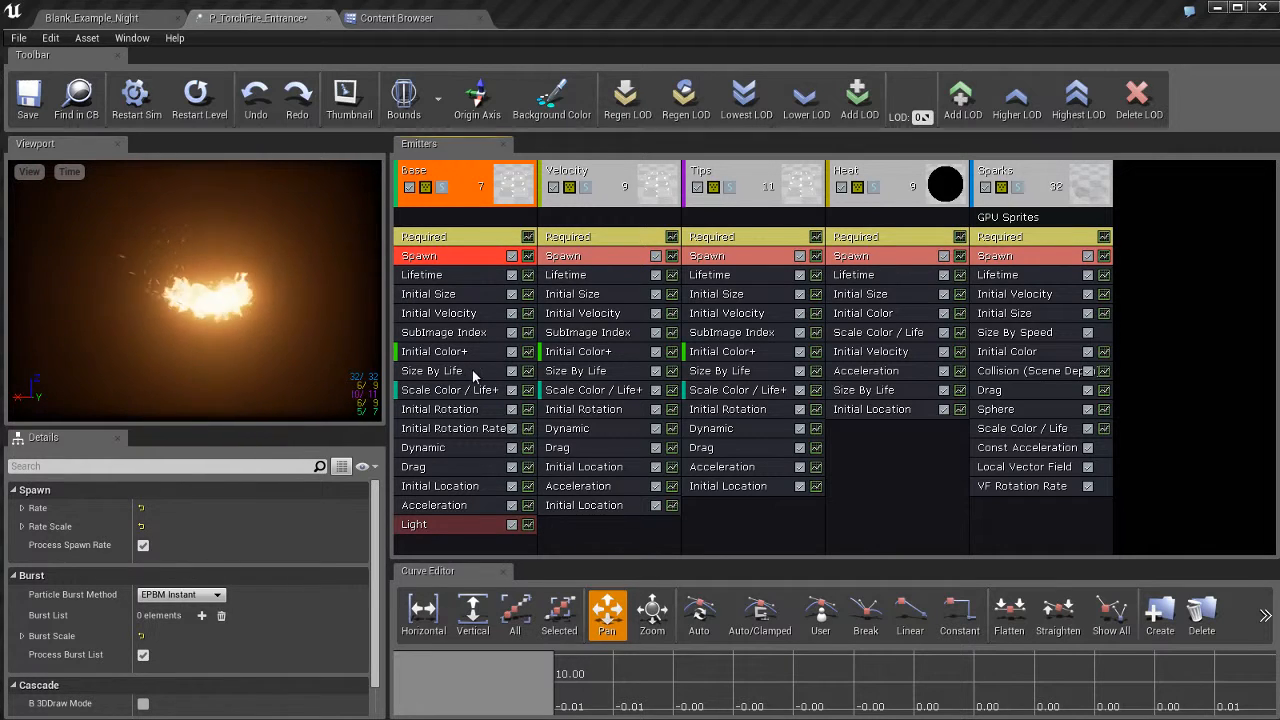
pyautogui.click(465, 531)
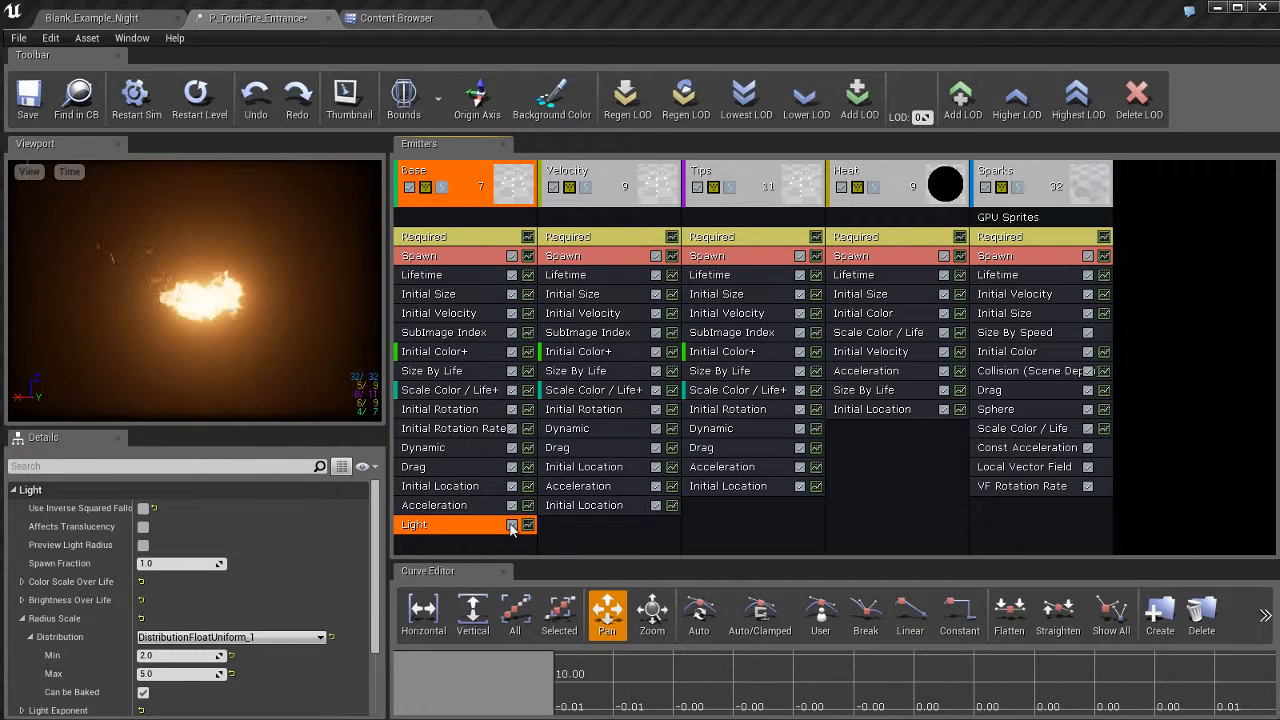
pyautogui.click(511, 526)
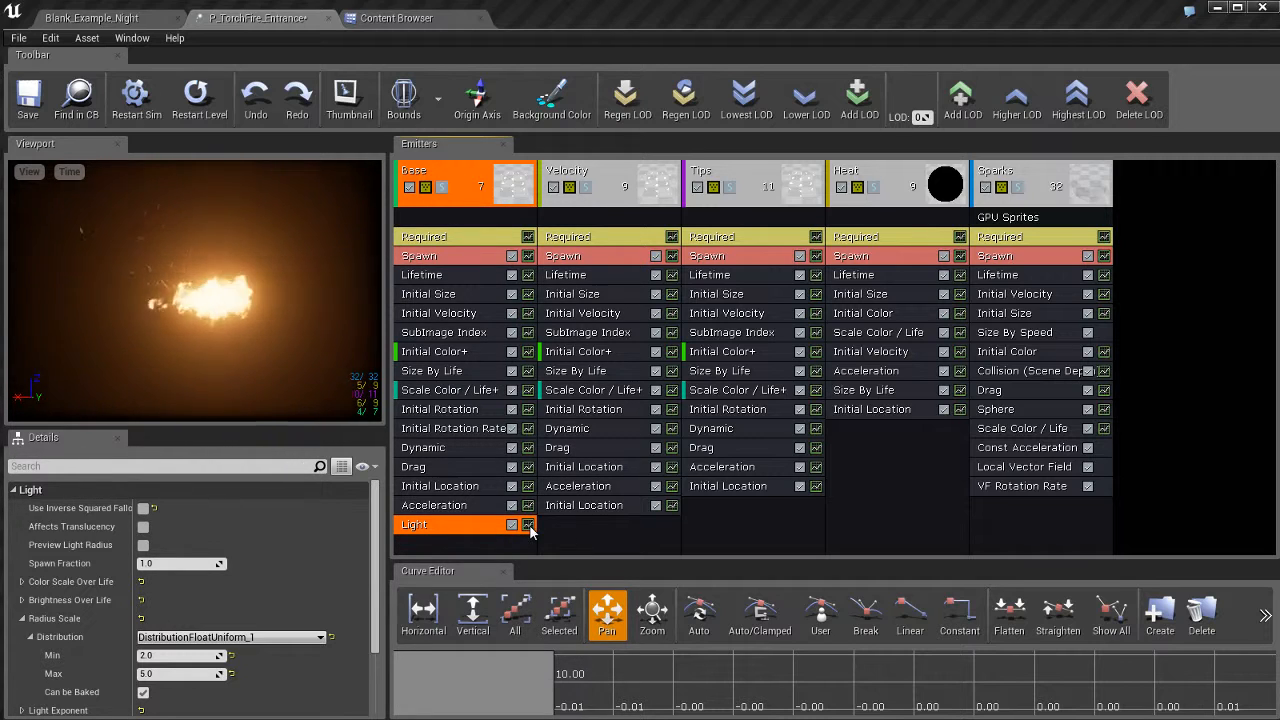
# Enlarge the Curve Editor and add the Base emitter's Size By Life curve to it.
pyautogui.moveTo(697, 561); pyautogui.dragTo(700, 415)
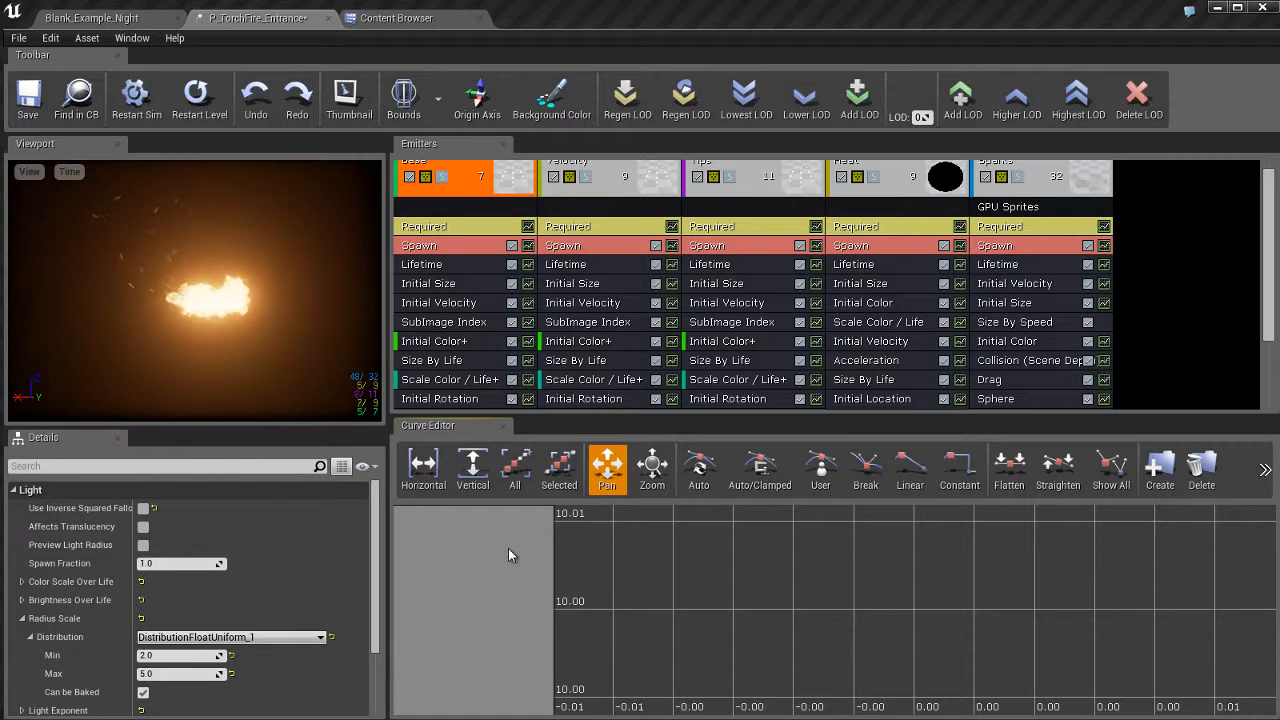
pyautogui.click(488, 361)
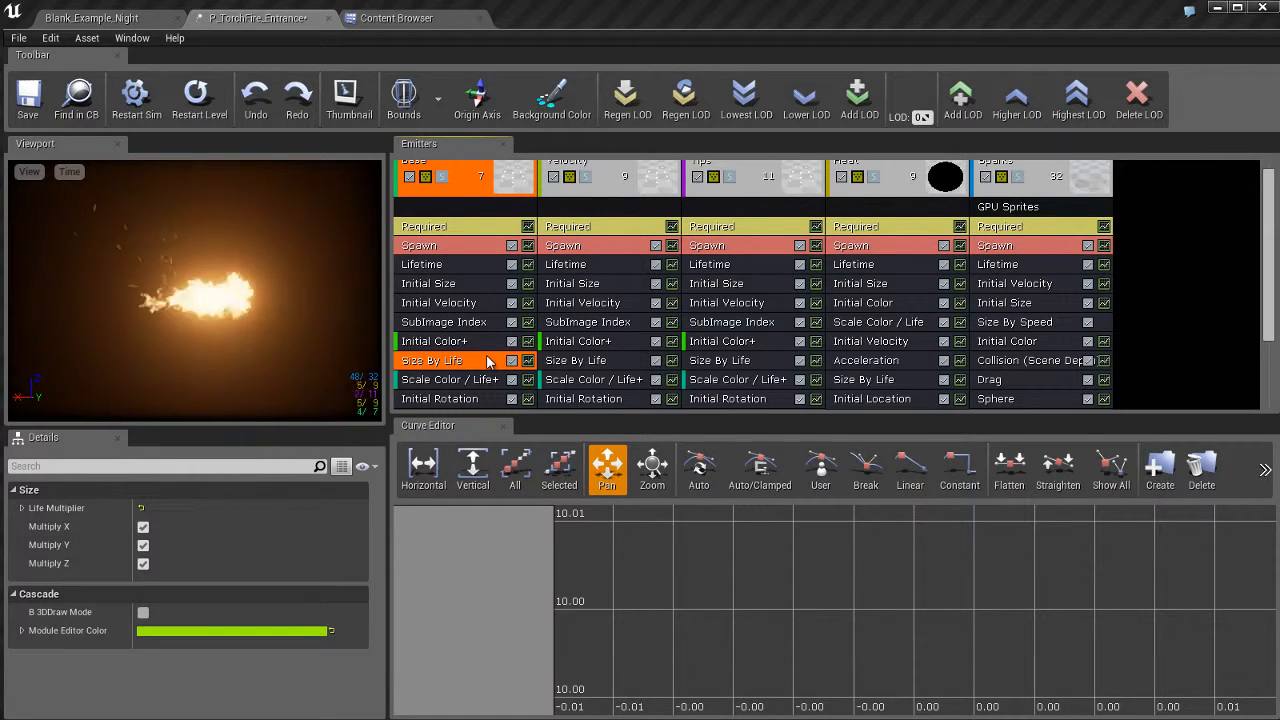
pyautogui.click(487, 345)
pyautogui.click(487, 366)
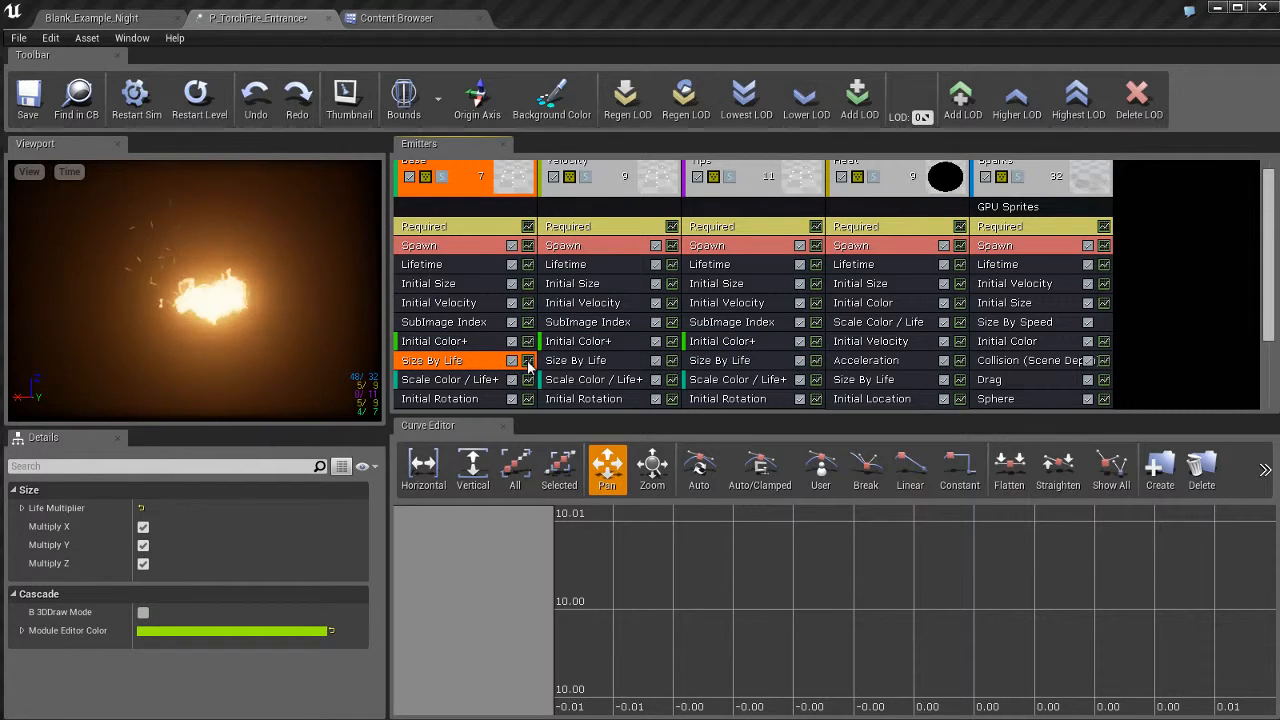
pyautogui.click(478, 380)
pyautogui.click(476, 363)
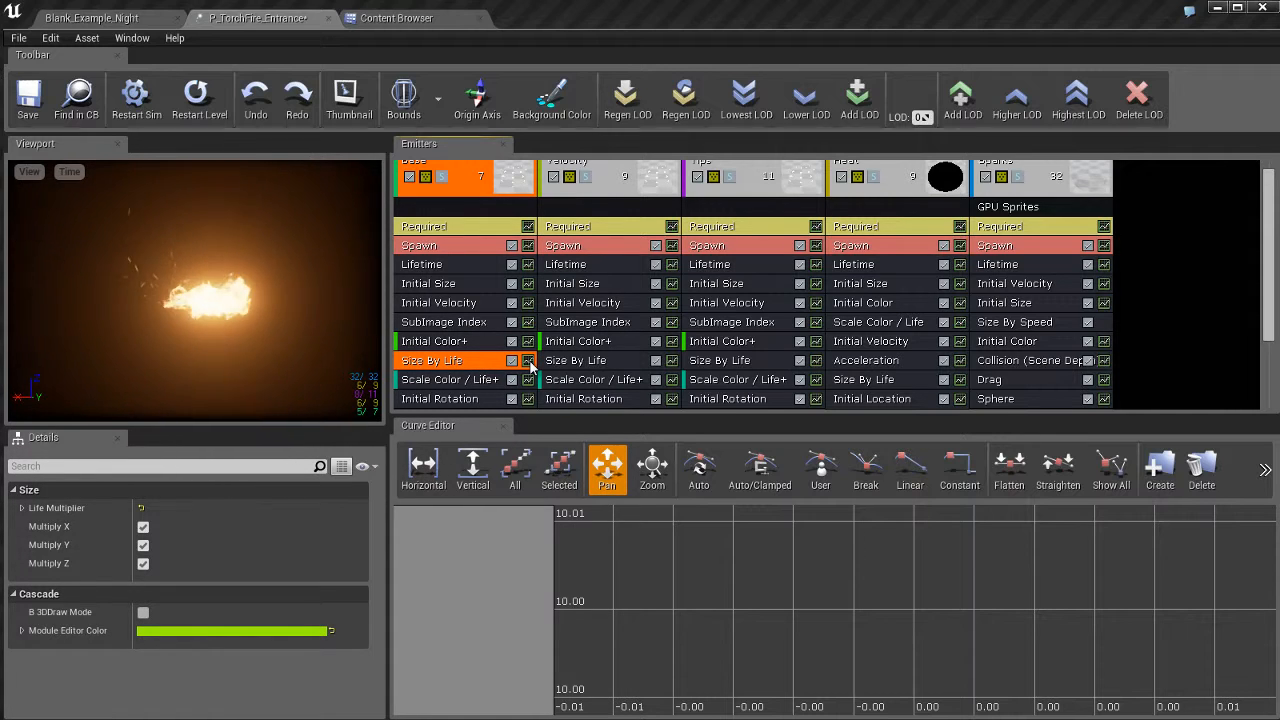
pyautogui.click(528, 361)
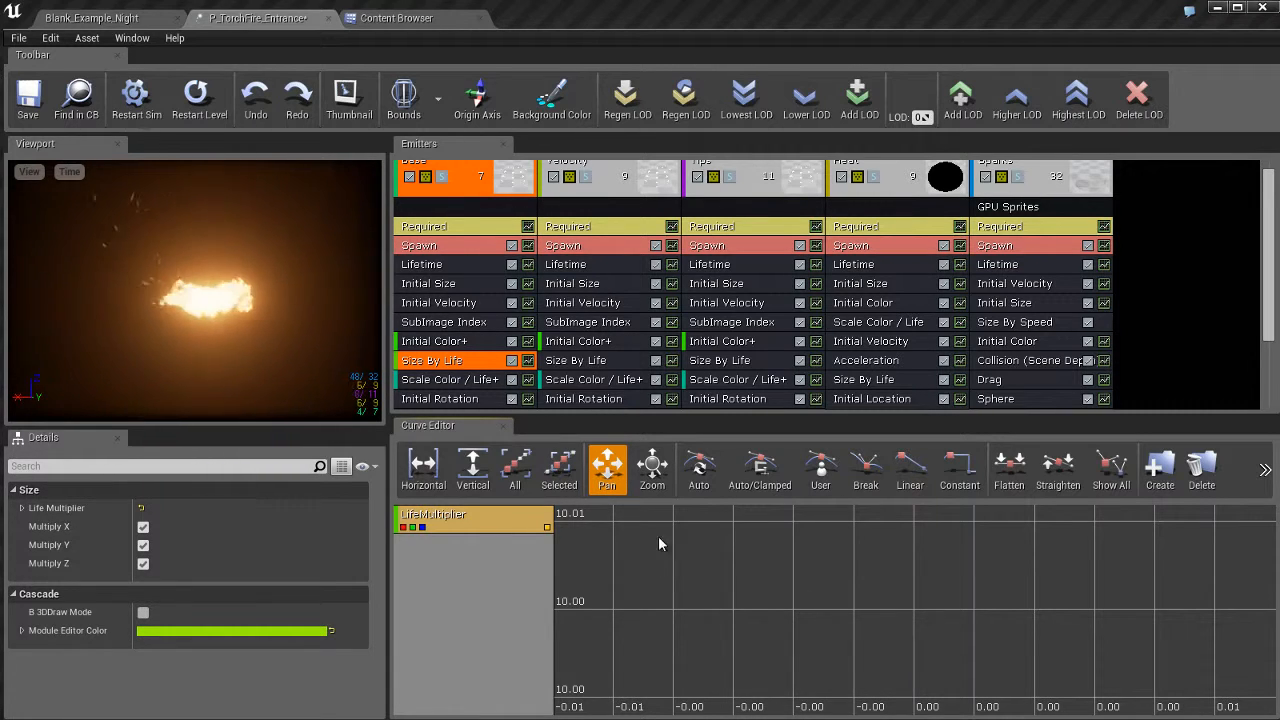
# Fit the LifeMultiplier curve vertically and horizontally in the Curve Editor and examine its start and end keys.
pyautogui.click(474, 474)
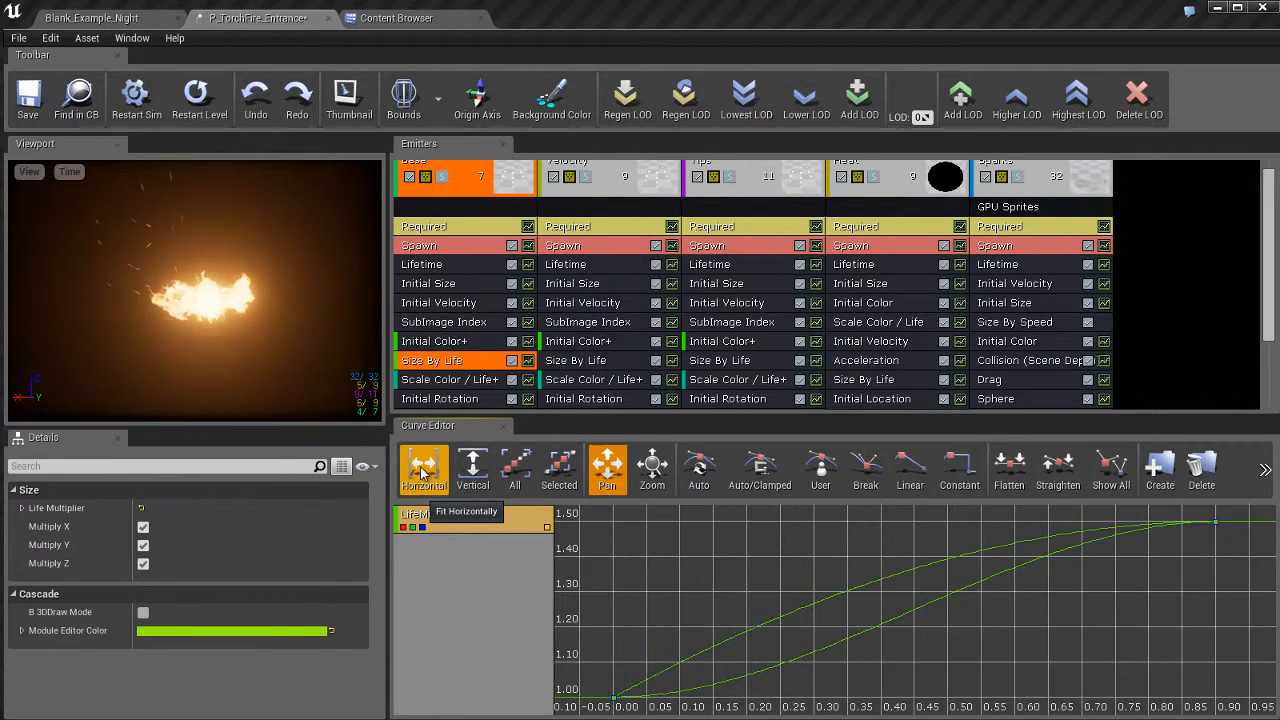
pyautogui.click(422, 473)
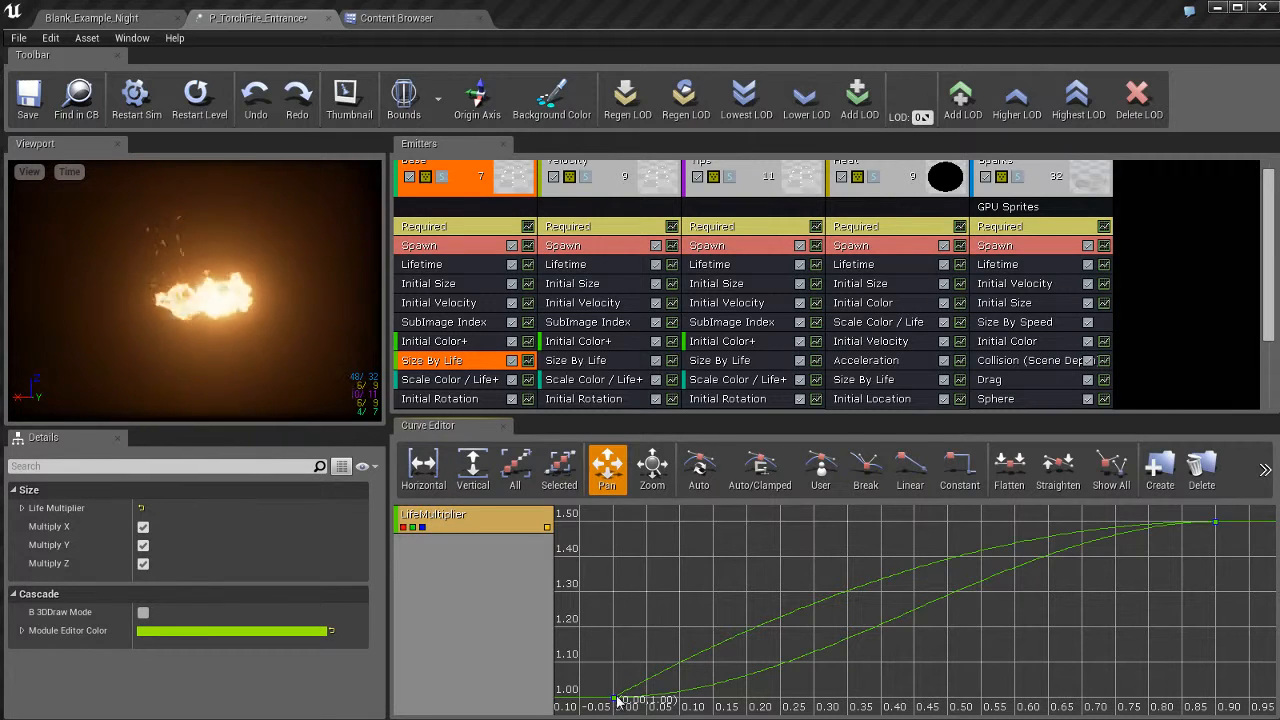
pyautogui.moveTo(1218, 532)
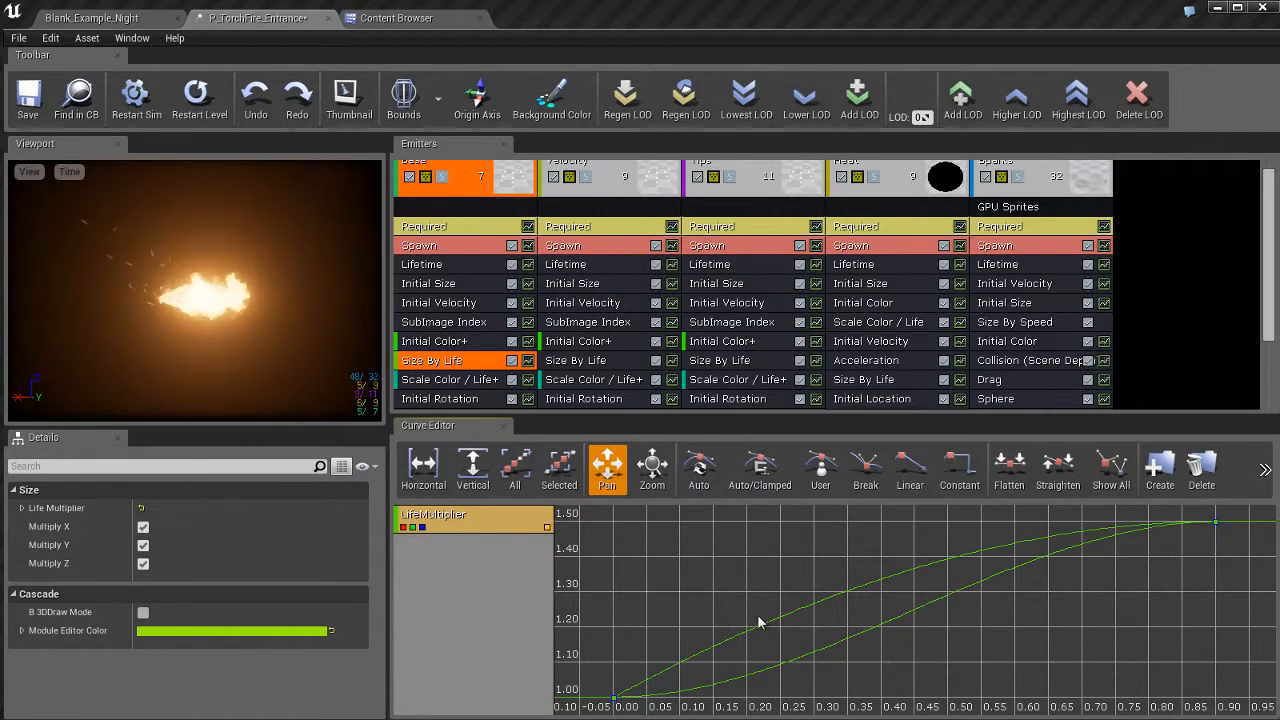
# Add the Initial Velocity and Initial Size curves of the Base and Tips emitters to the Curve Editor.
pyautogui.rightClick(491, 528)
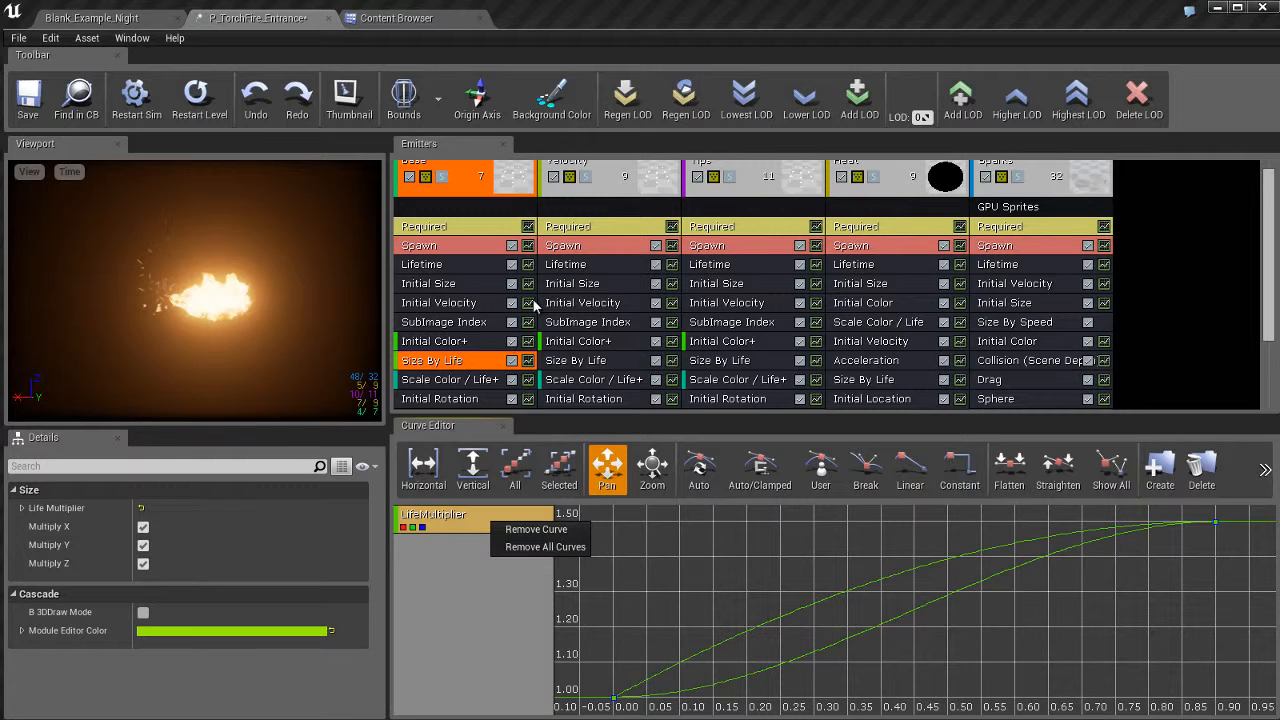
pyautogui.click(529, 302)
pyautogui.click(527, 285)
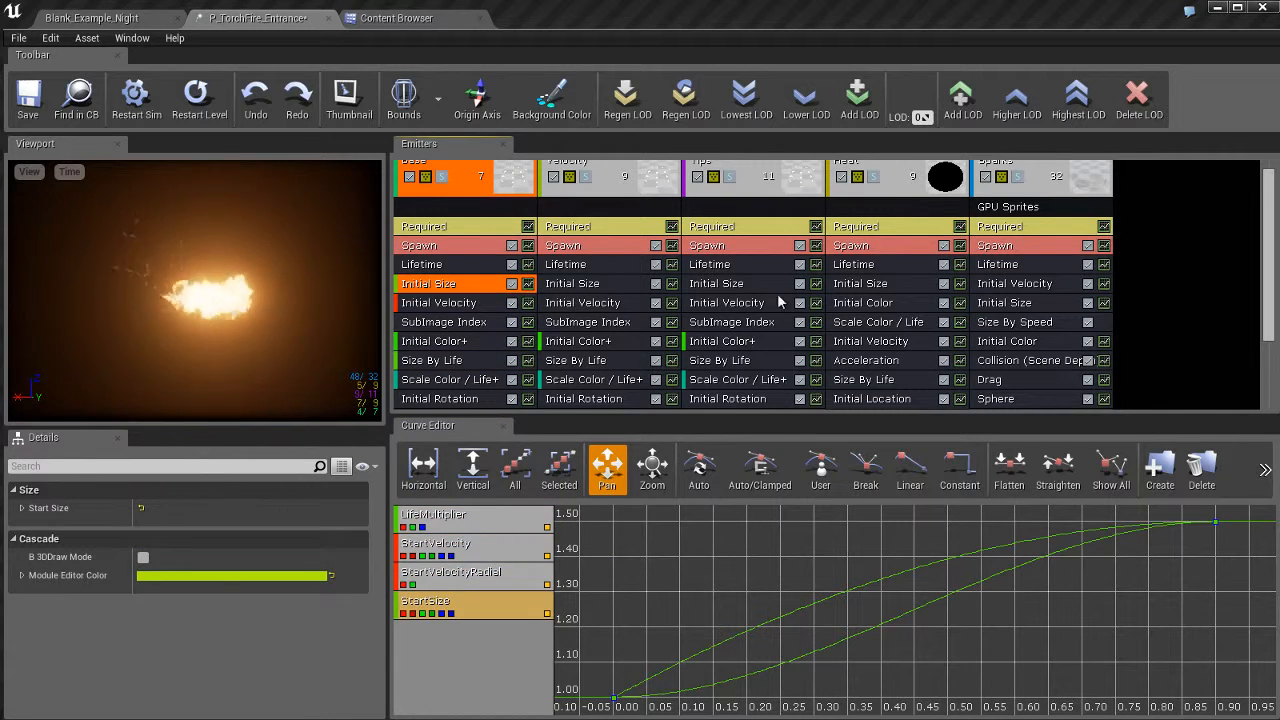
pyautogui.click(816, 302)
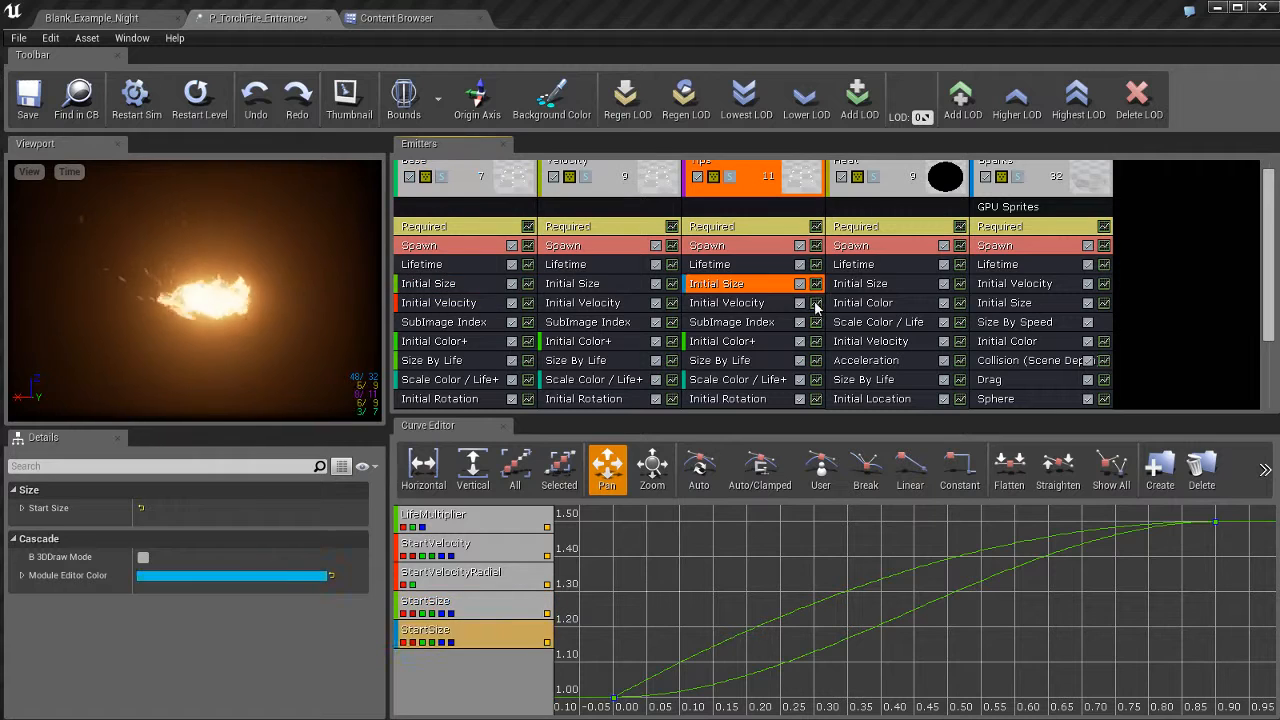
# Remove all size and velocity curves from the Curve Editor.
pyautogui.rightClick(505, 551)
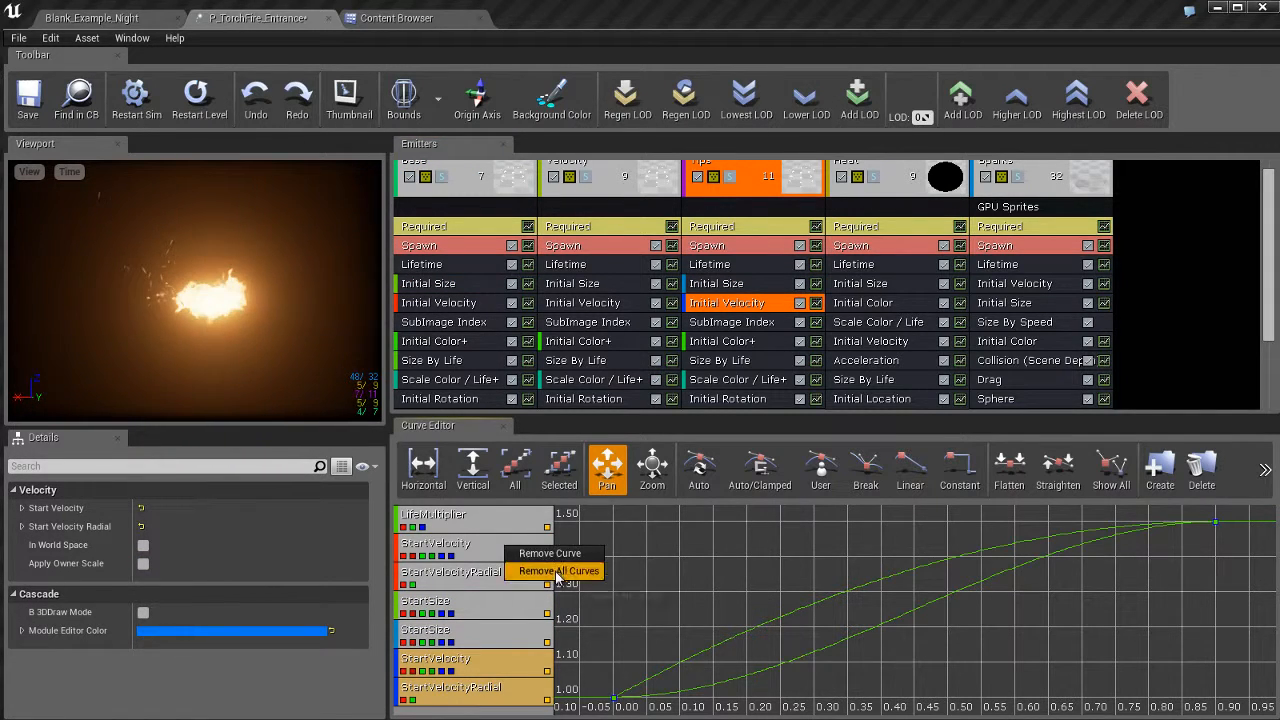
pyautogui.click(540, 572)
pyautogui.click(670, 353)
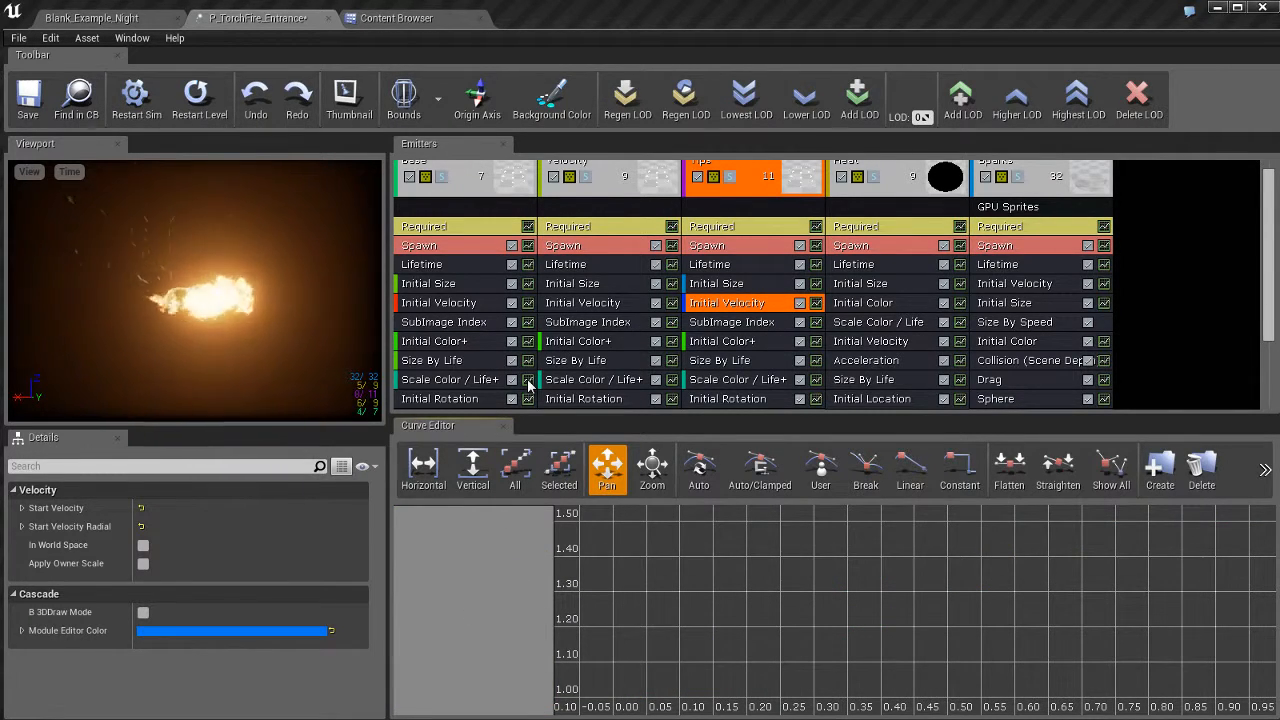
# Add the Base emitter's Scale Color / Life curves to the Curve Editor, and clear the editor of all curves.
pyautogui.click(528, 380)
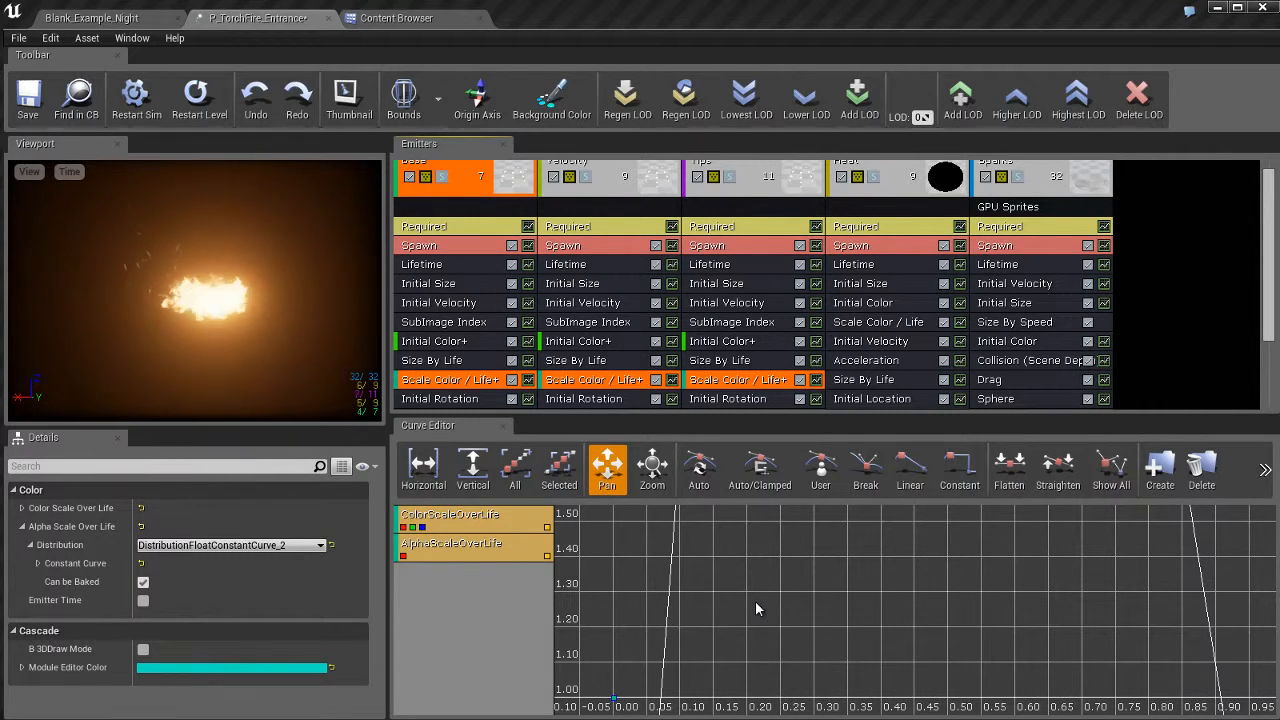
pyautogui.rightClick(490, 550)
pyautogui.click(531, 574)
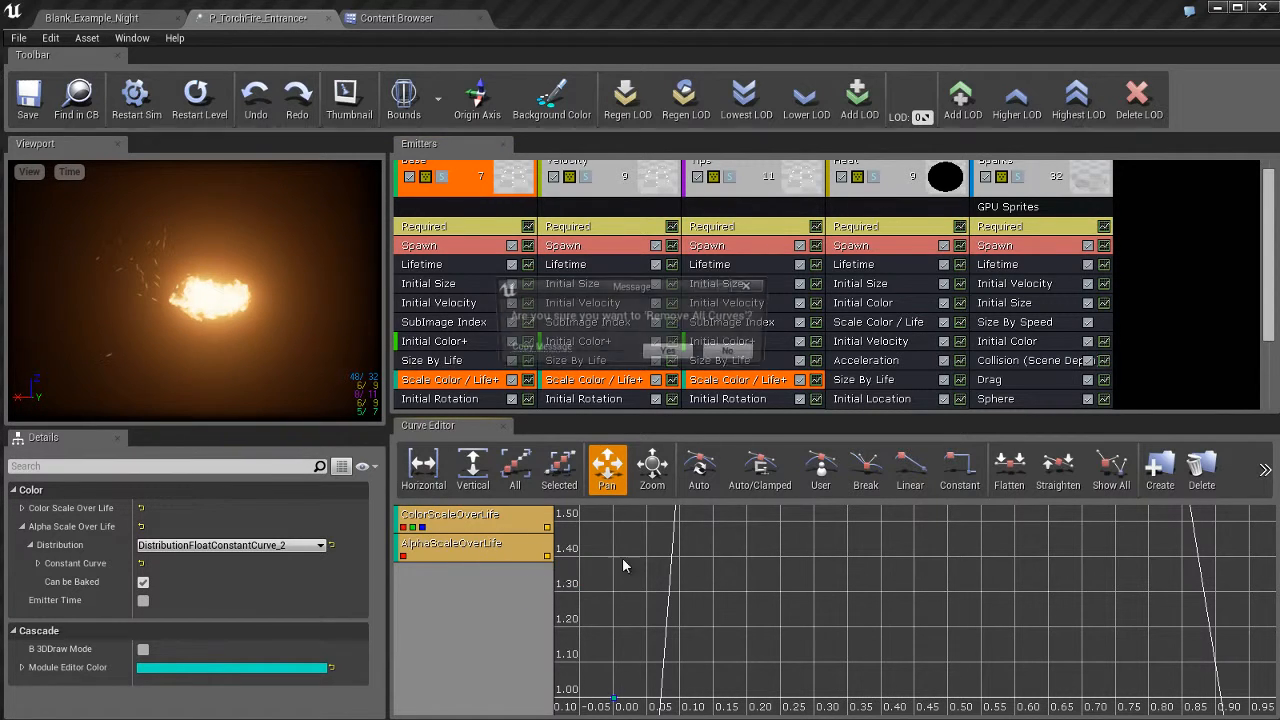
pyautogui.press('Return')
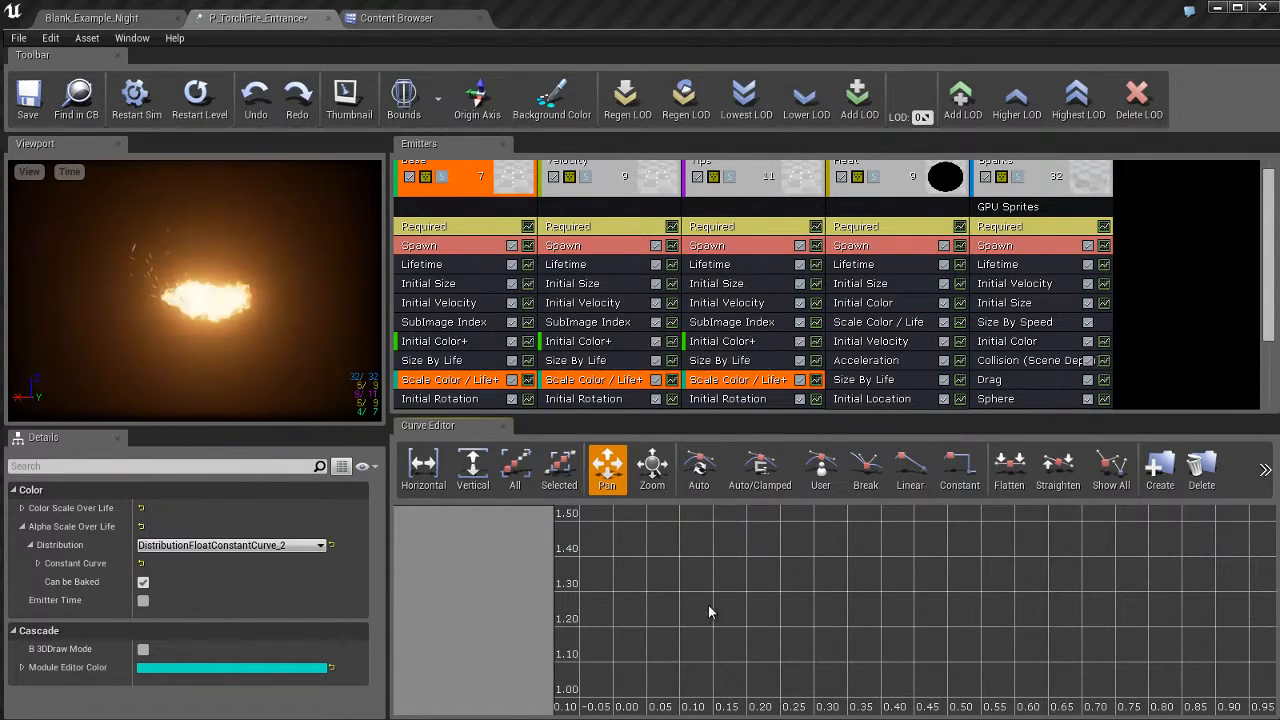